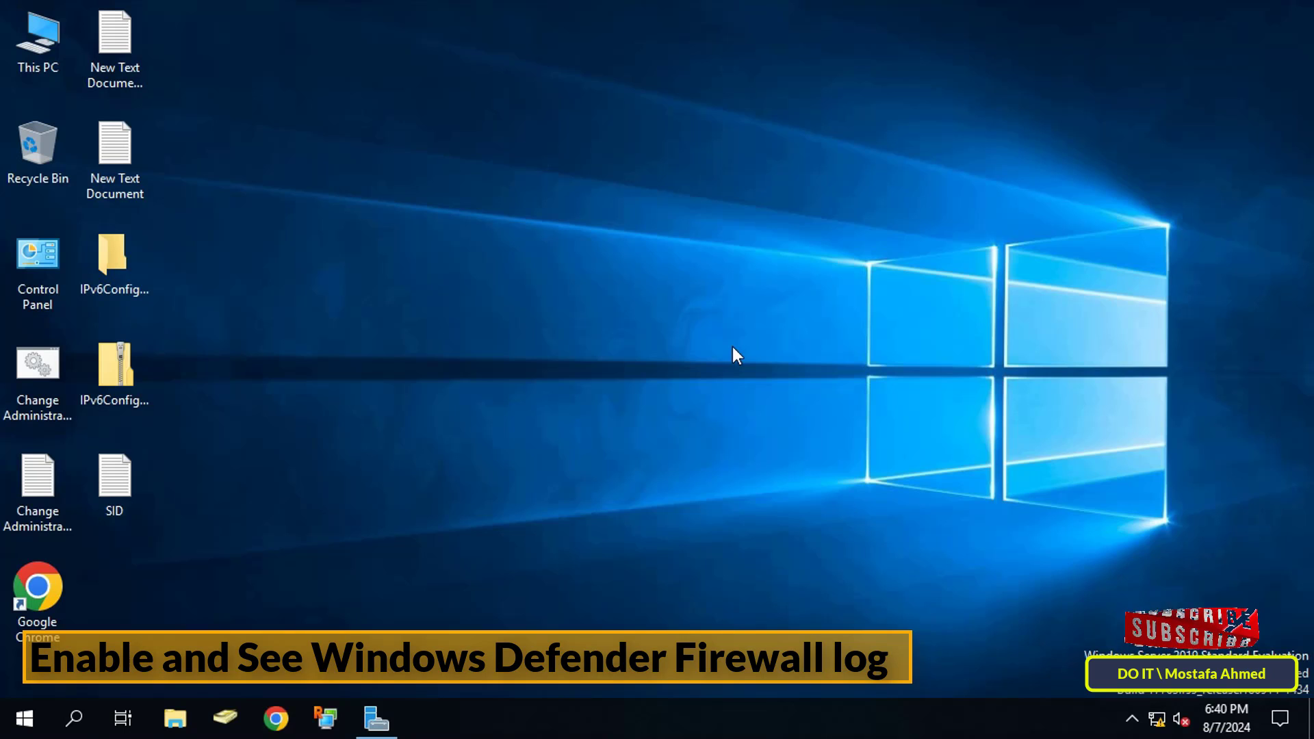
Search 'windows defender firewall with' and launch Windows Defender Firewall with Advanced Security
click(75, 719)
text(windows def)
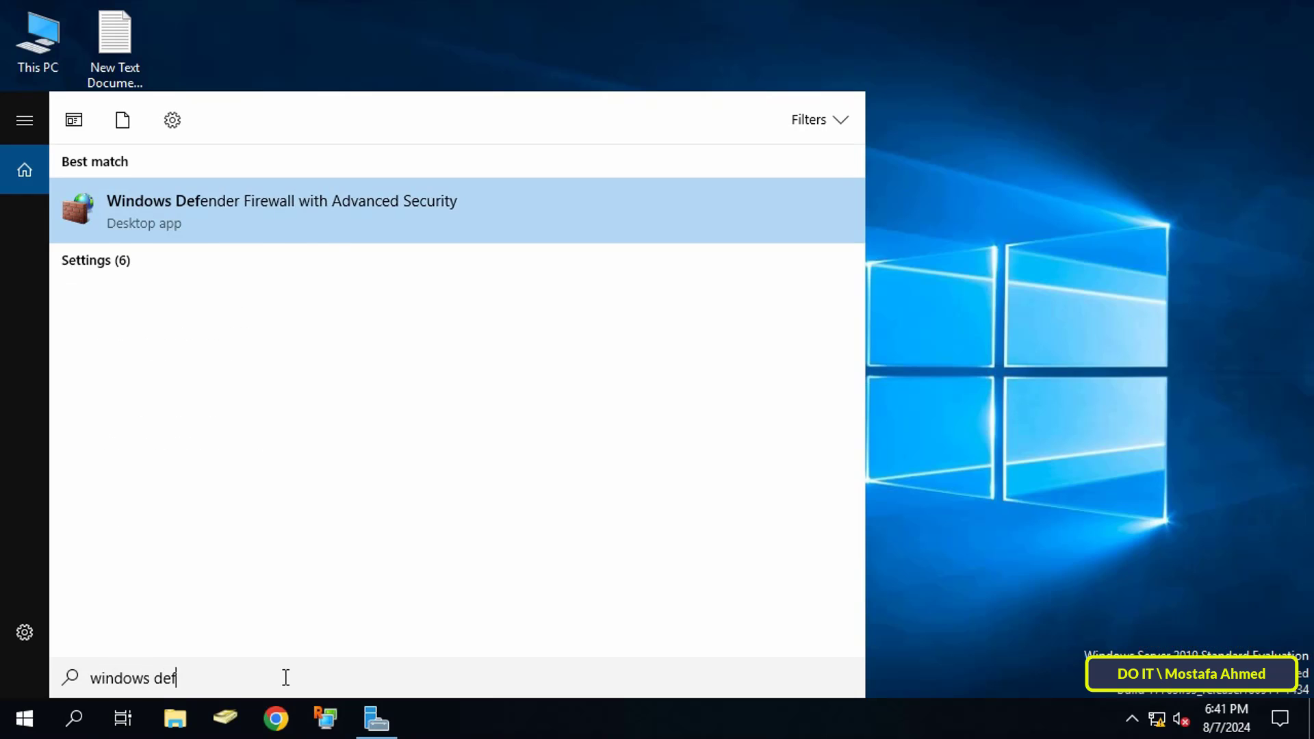
text(ender f)
key(BackSpace)
key(BackSpace)
key(BackSpace)
key(BackSpace)
key(BackSpace)
key(BackSpace)
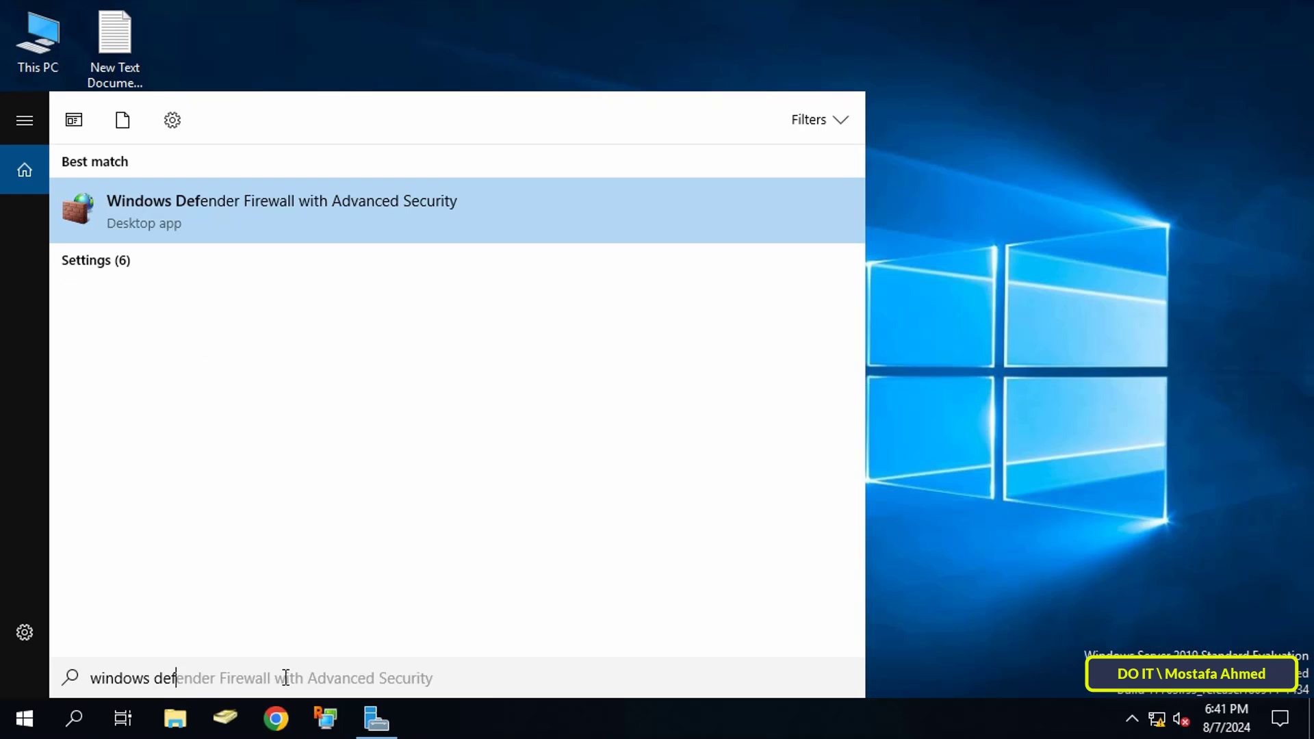
text(ender firewall with)
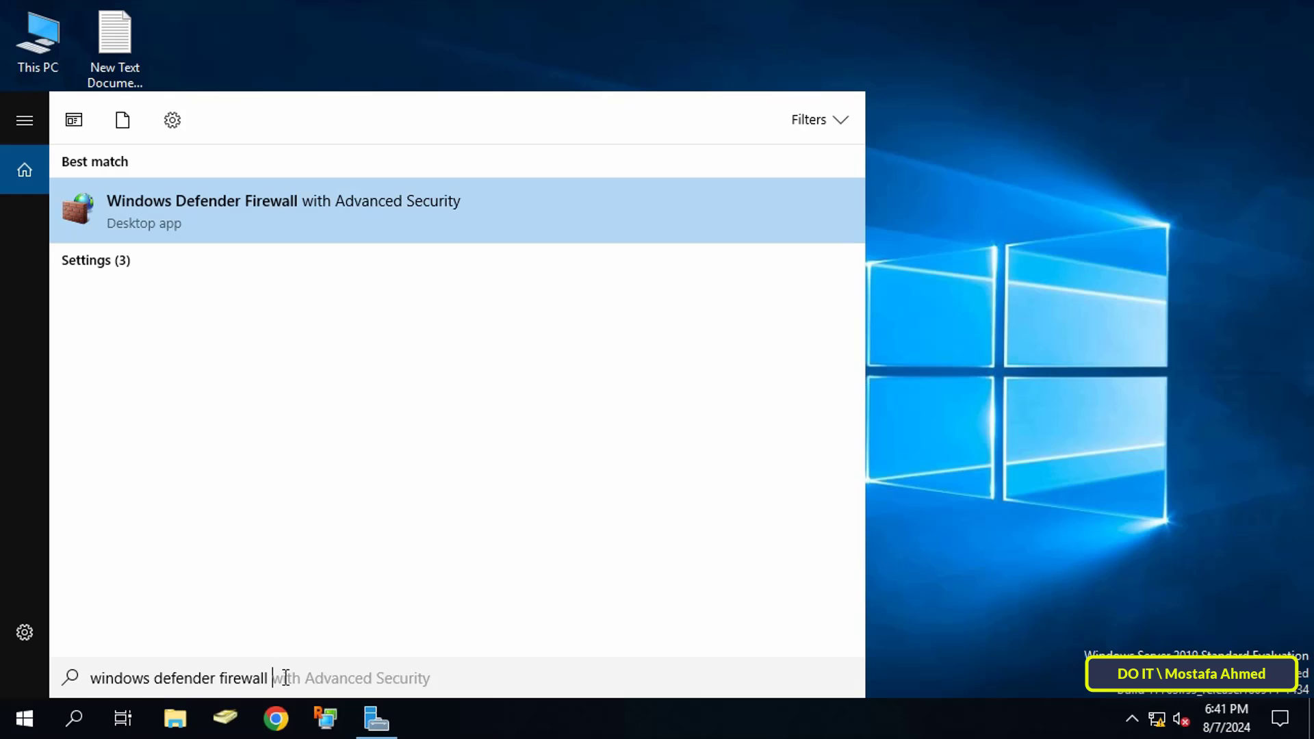
click(539, 216)
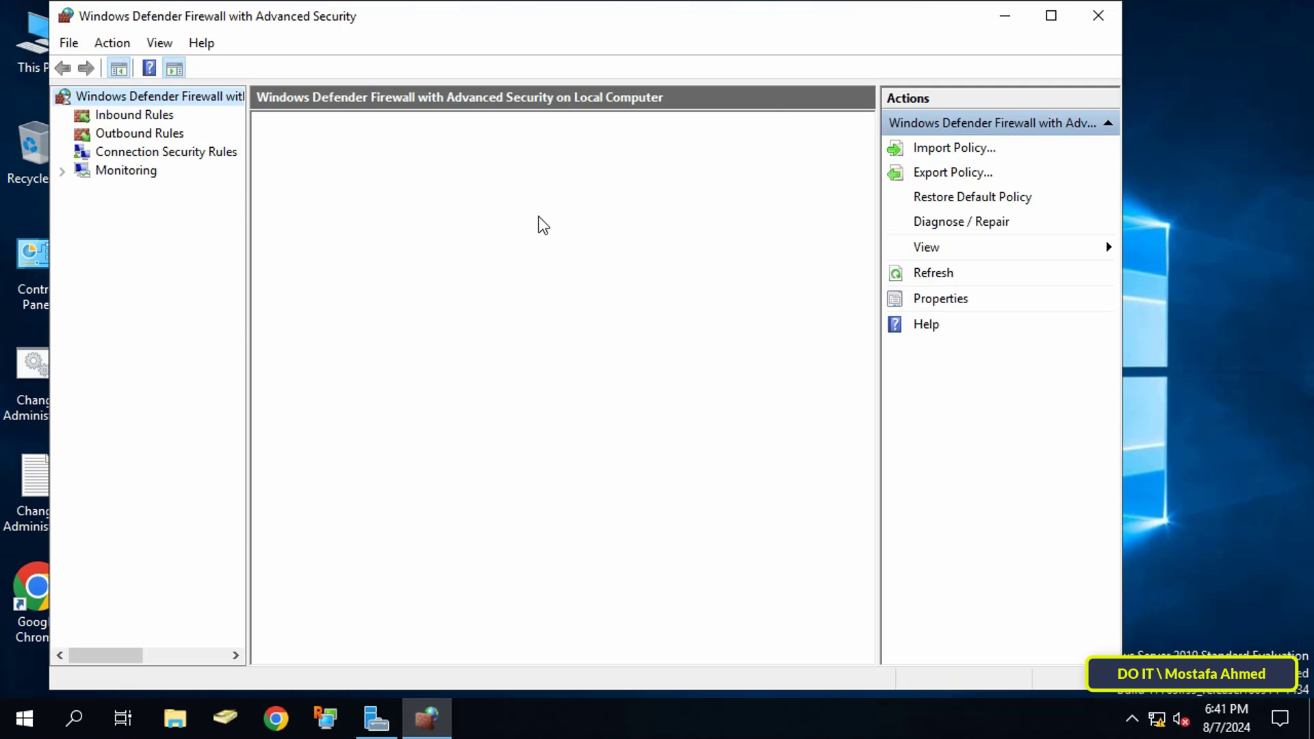
Maximize the console, widen the tree pane and right-click the local computer root node
click(1051, 17)
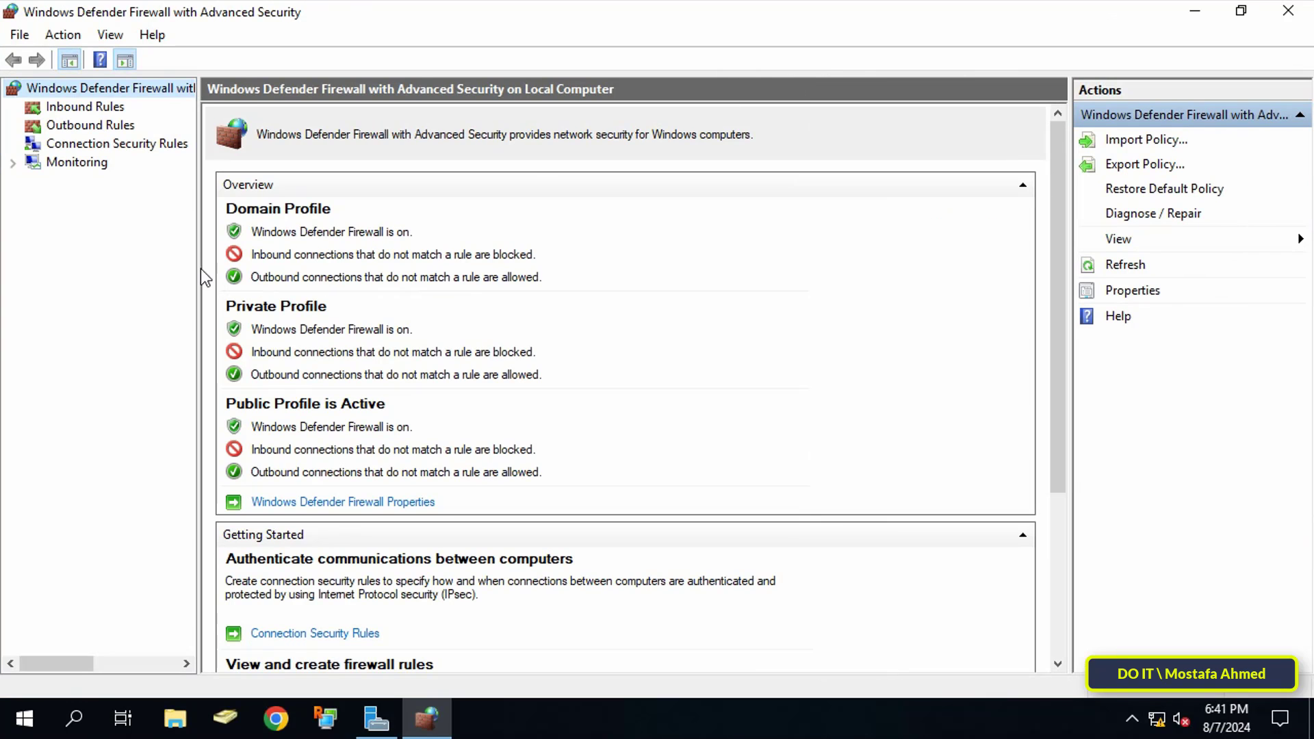
drag(199, 264, 267, 266)
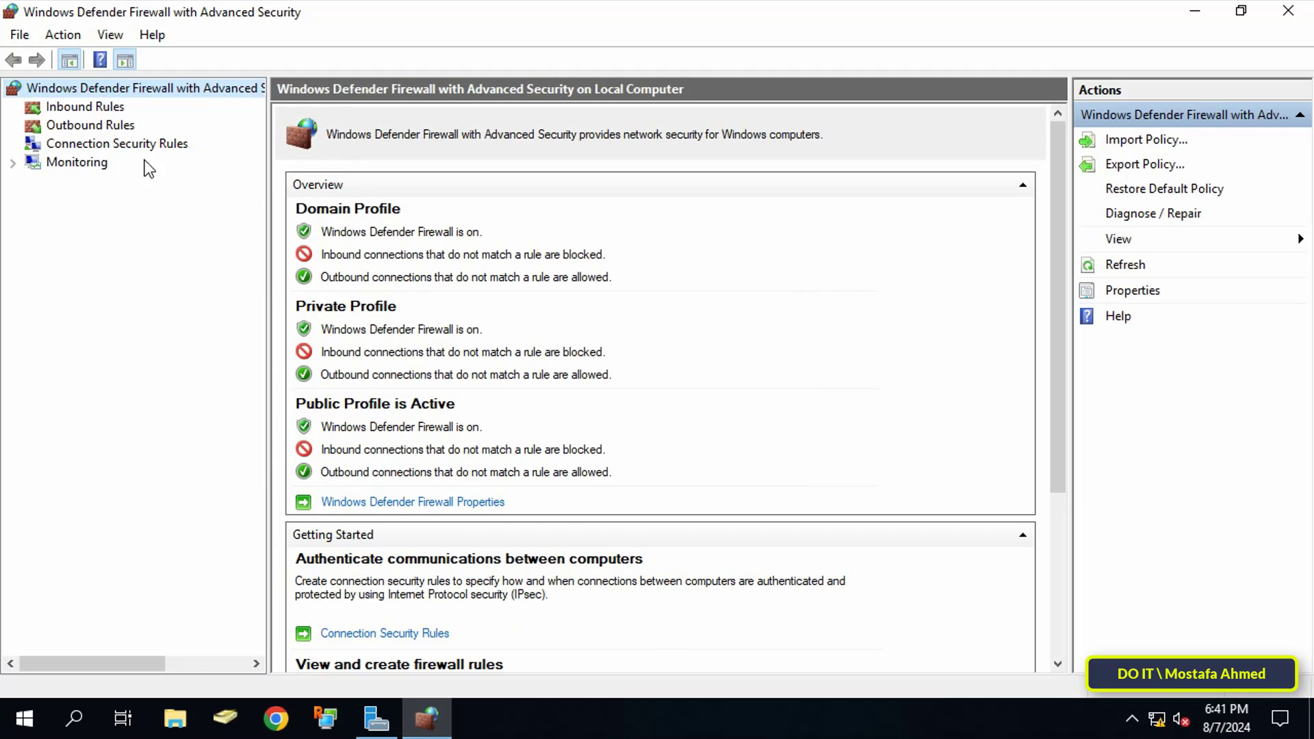
right_click(110, 95)
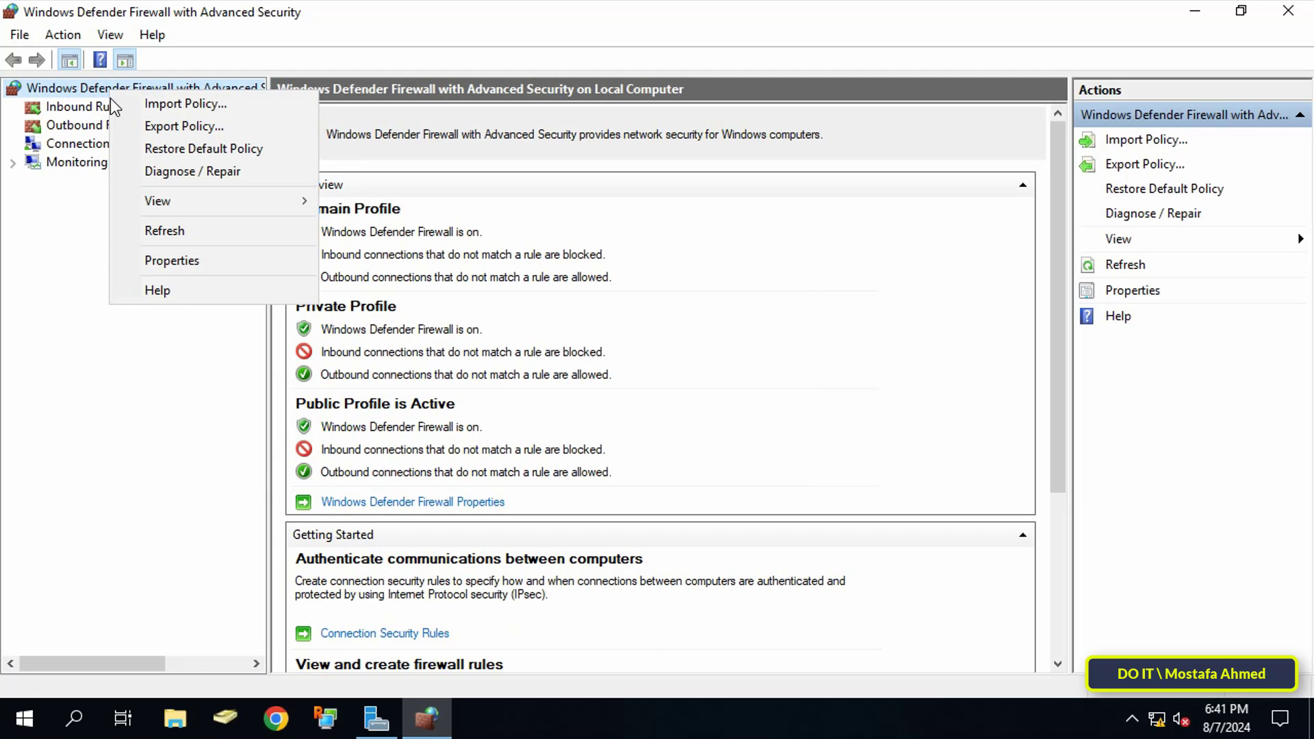
In firewall Properties, set Domain Profile Log dropped packets and Log successful connections to Yes
click(225, 262)
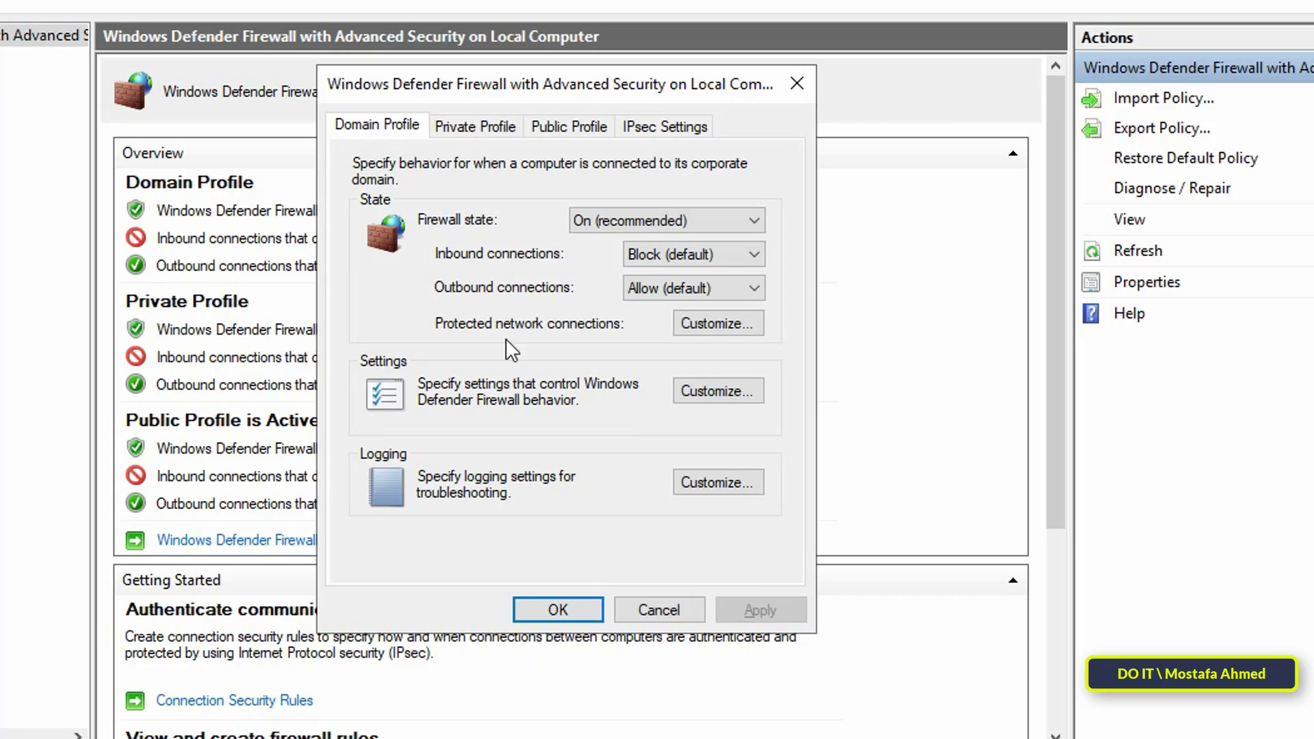
click(712, 483)
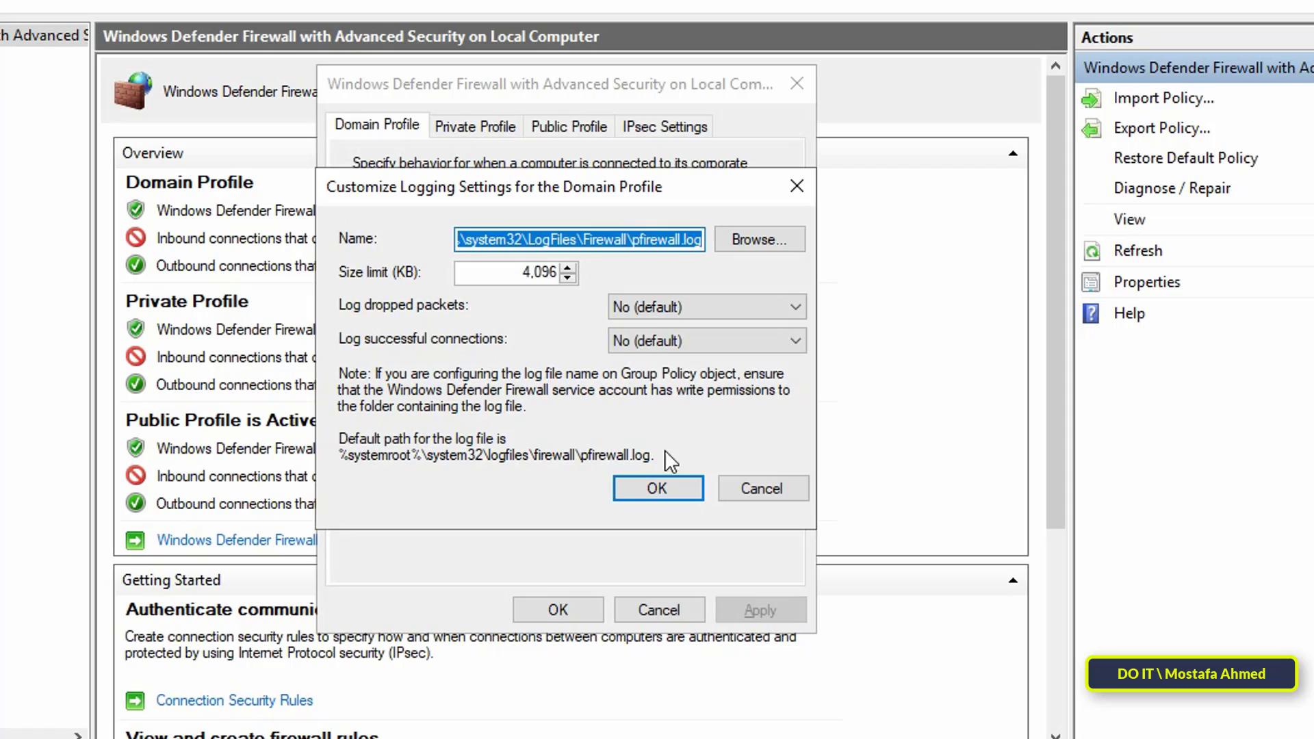
drag(462, 239, 667, 290)
click(796, 312)
click(699, 327)
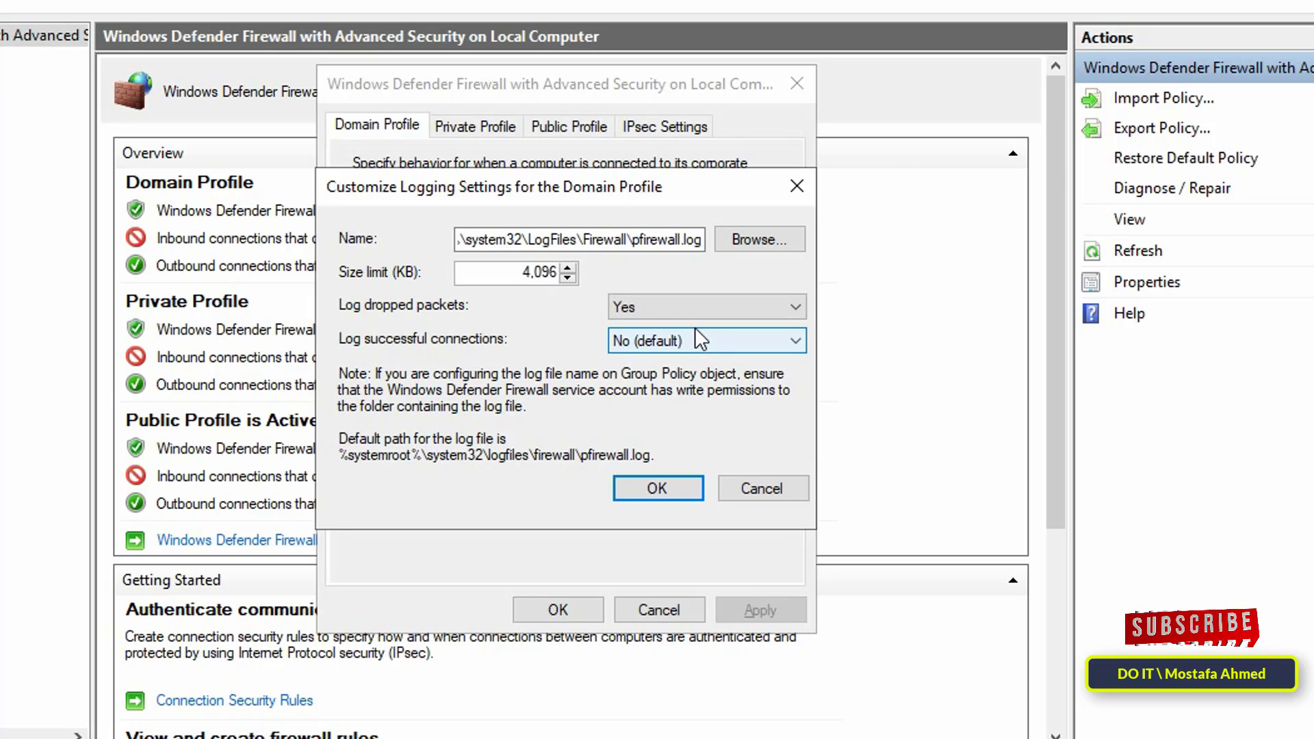
click(701, 332)
click(692, 362)
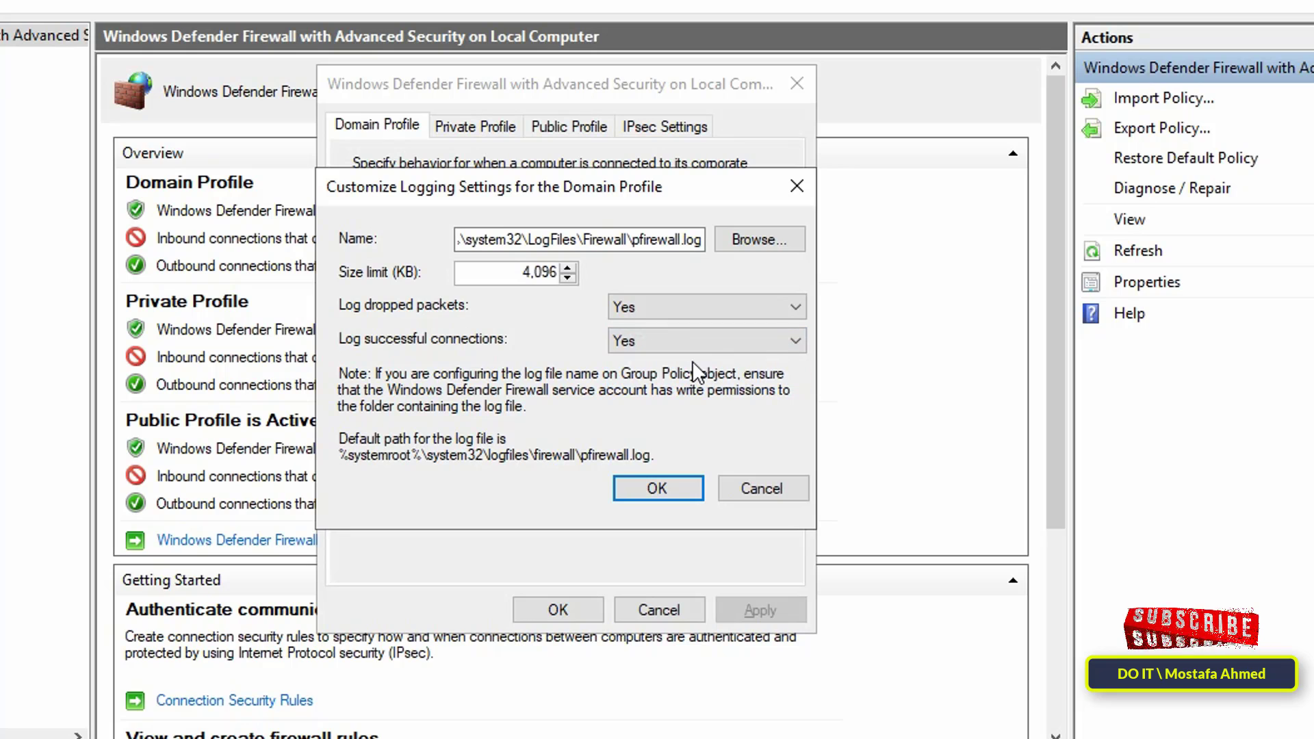
click(672, 486)
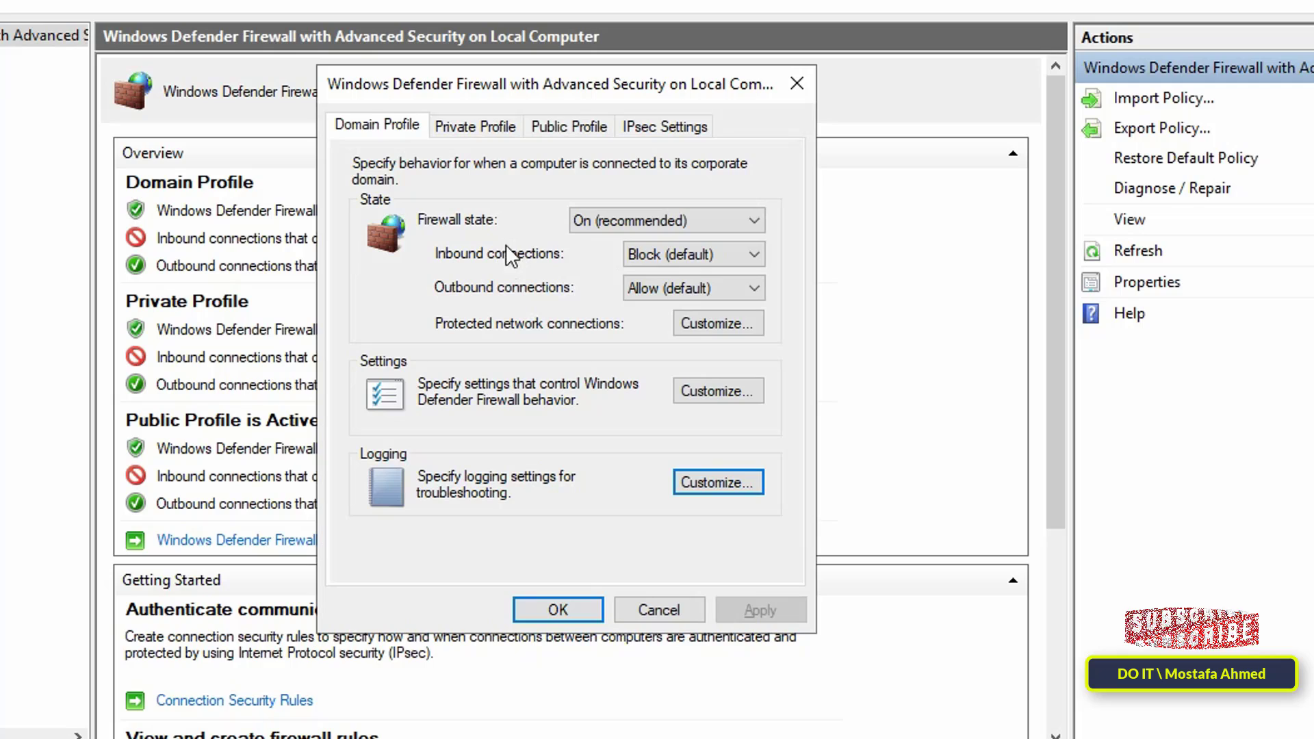
On the Private Profile tab, set Log dropped packets and Log successful connections to Yes
click(494, 131)
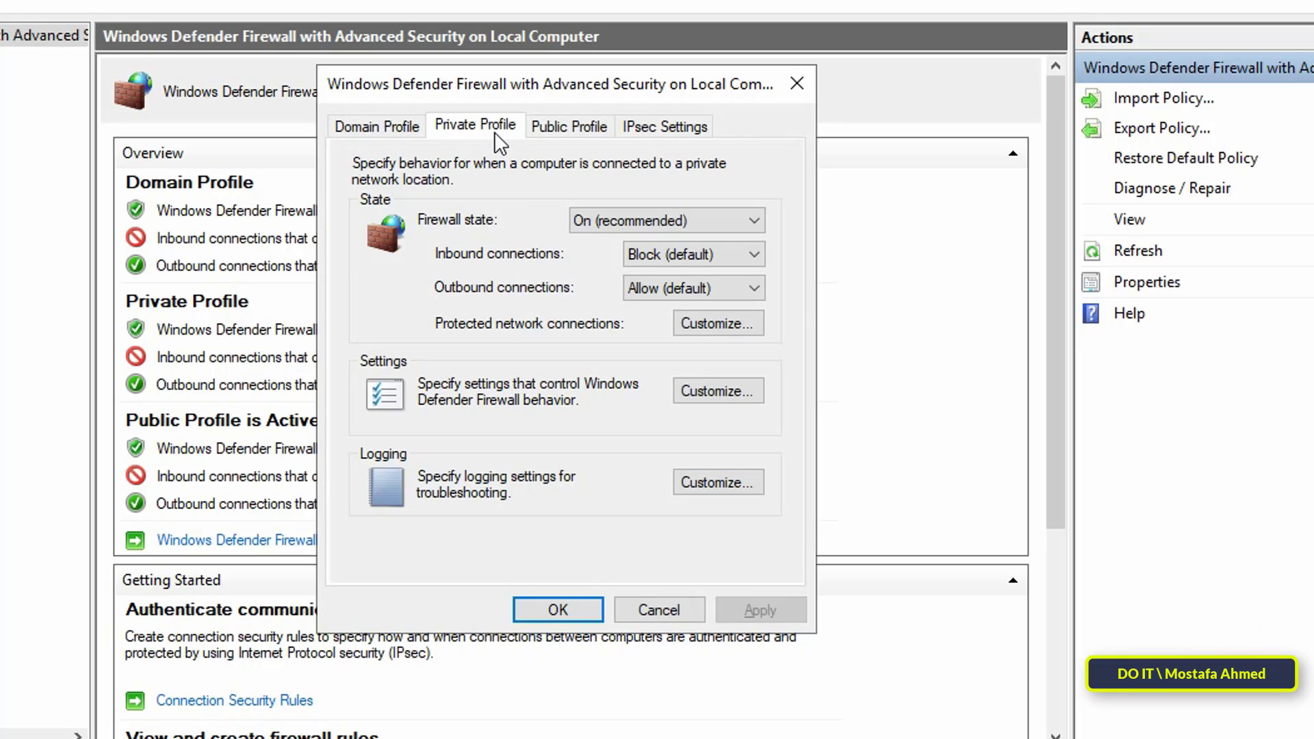
click(707, 483)
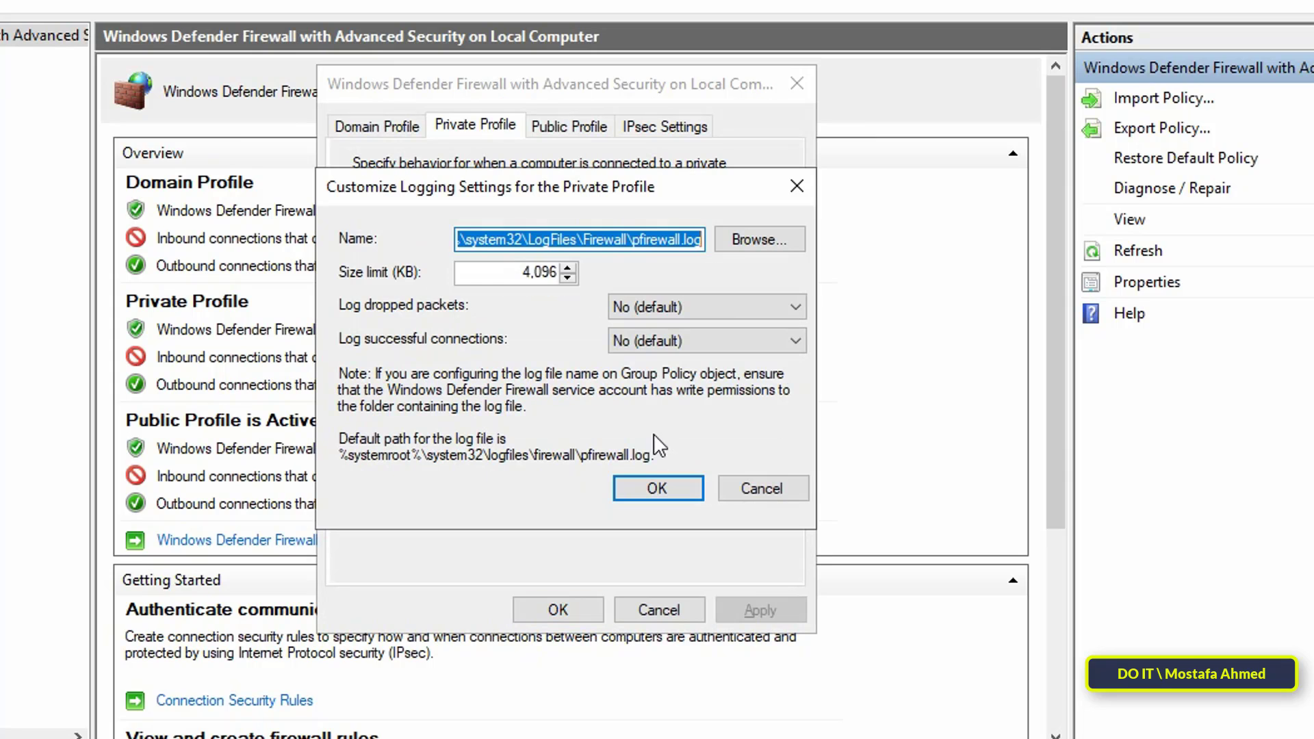
click(672, 313)
click(646, 327)
click(653, 340)
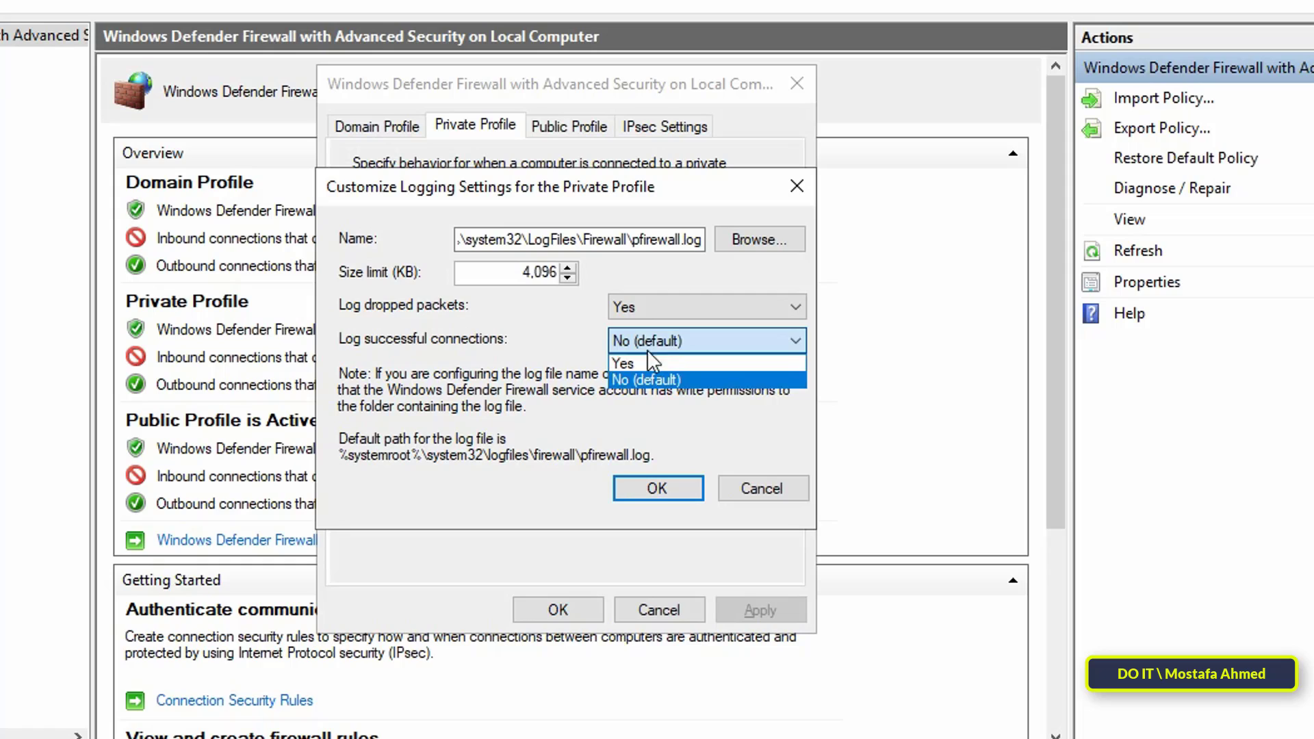
click(639, 368)
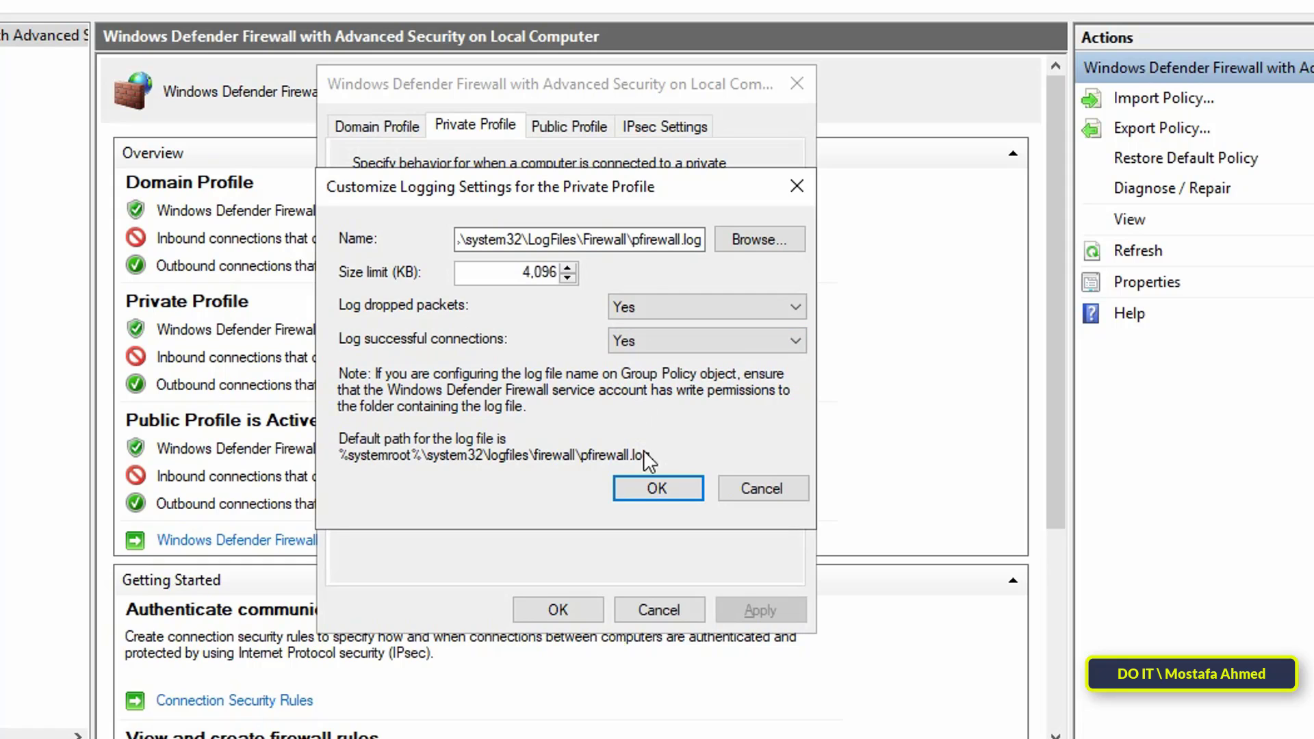
click(657, 488)
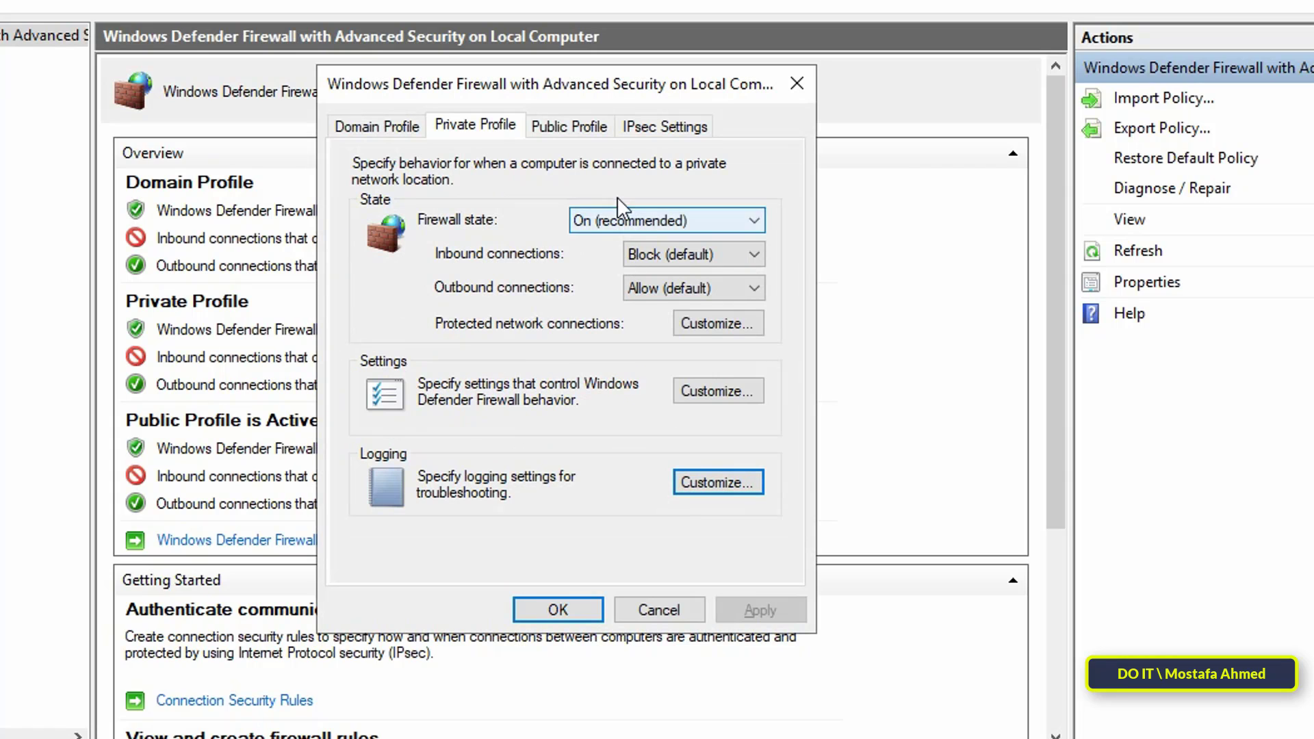
Set Public Profile Log dropped packets and Log successful connections to Yes, then close Properties with OK
click(577, 130)
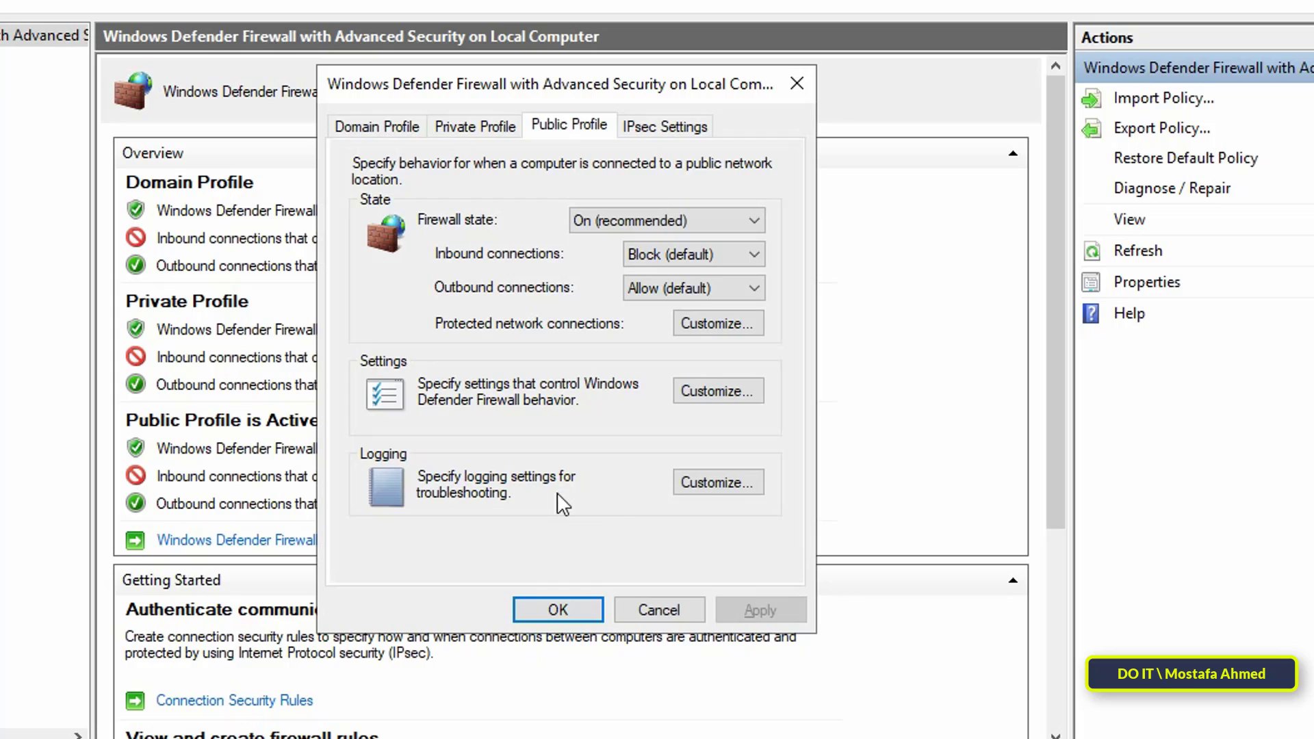
click(715, 484)
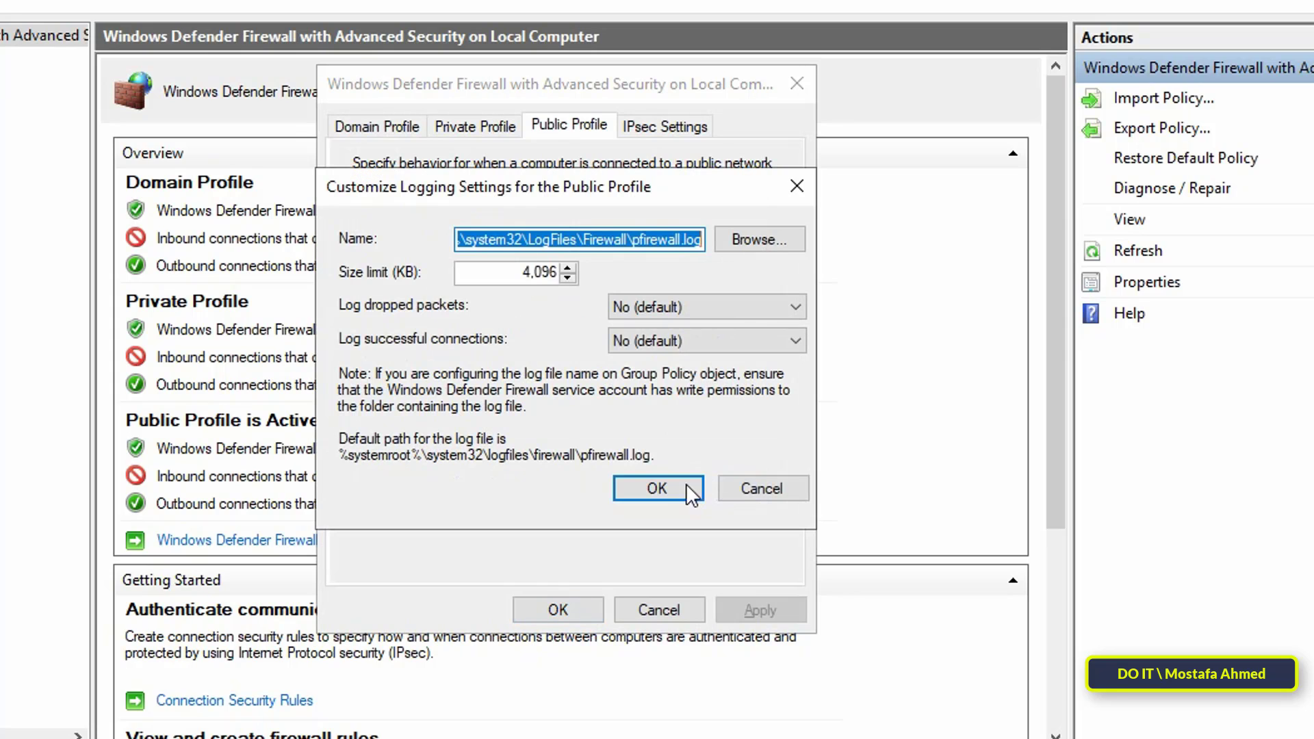
click(643, 309)
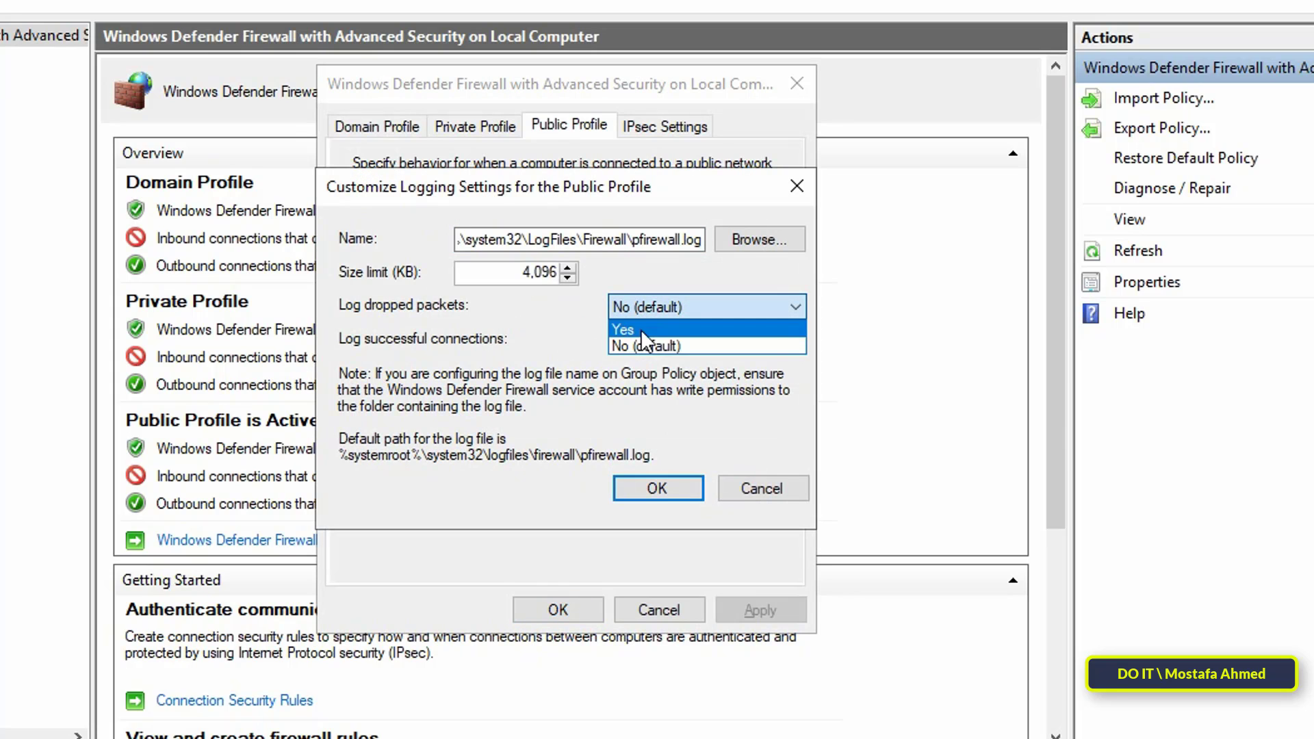
click(640, 330)
click(650, 344)
click(647, 368)
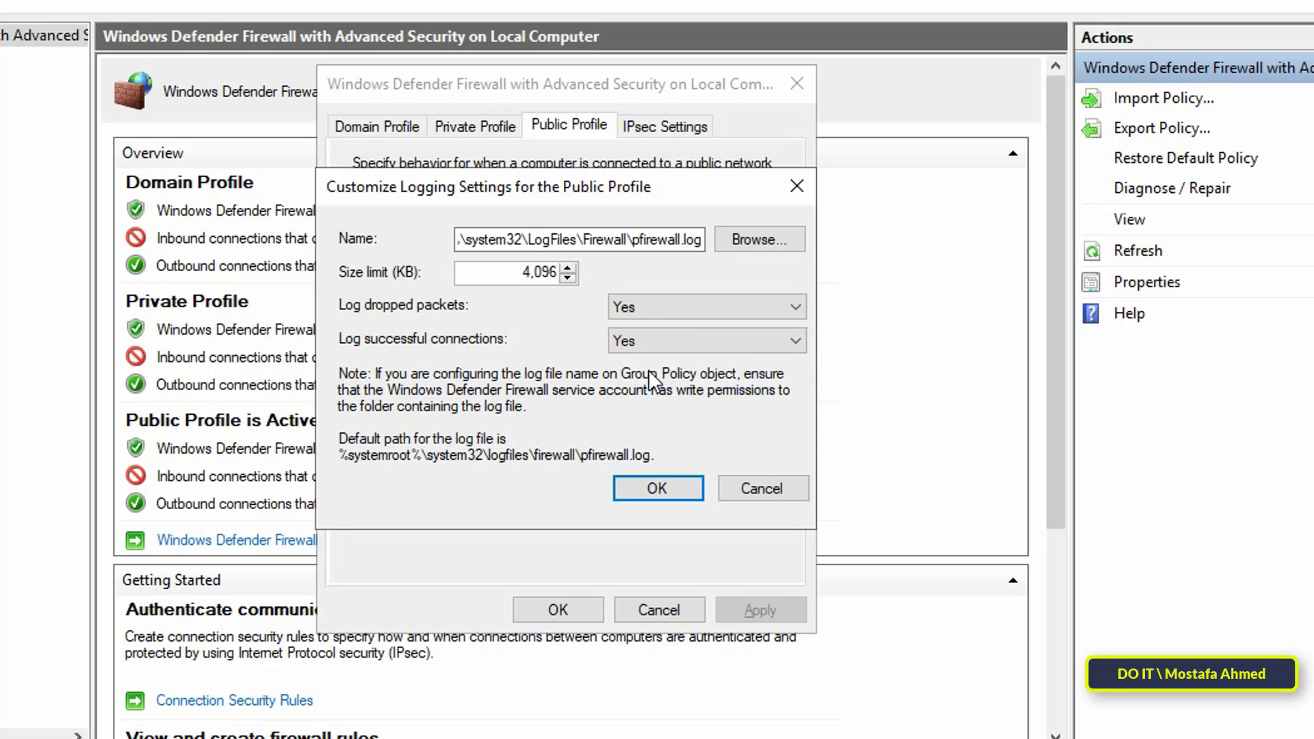
click(661, 490)
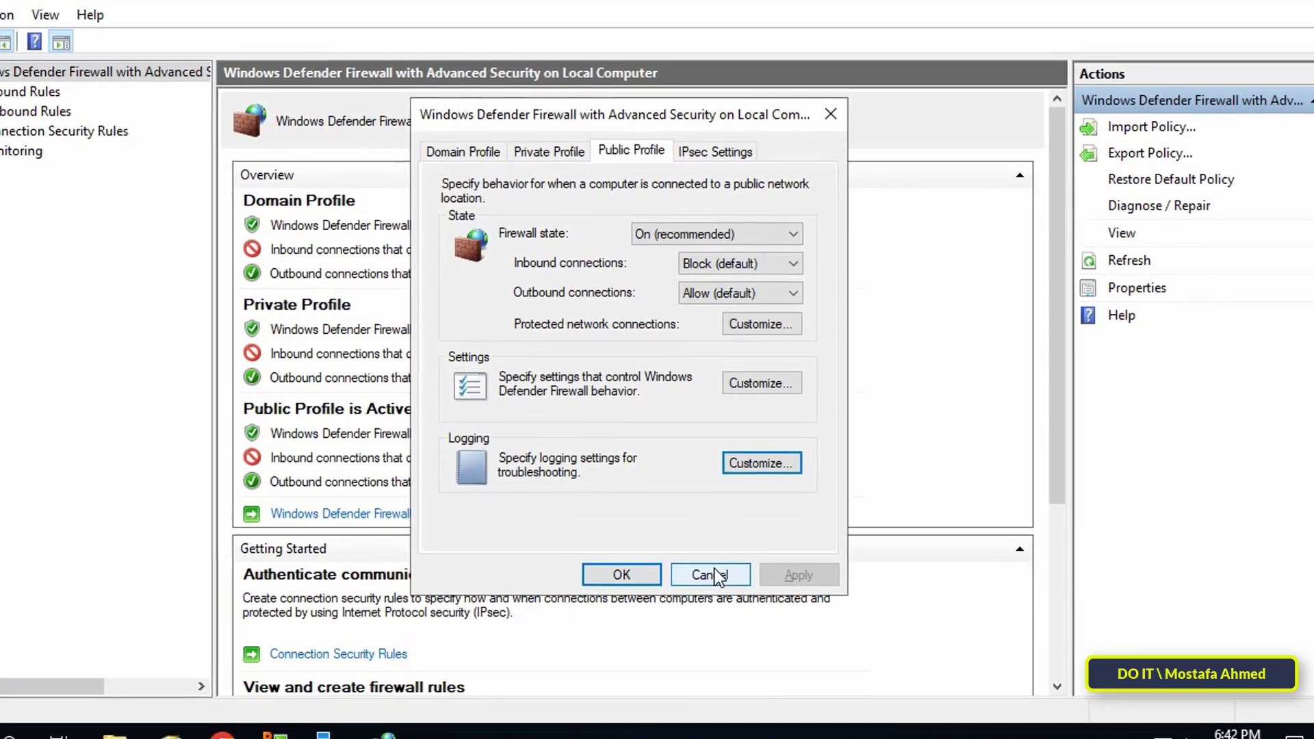
click(643, 573)
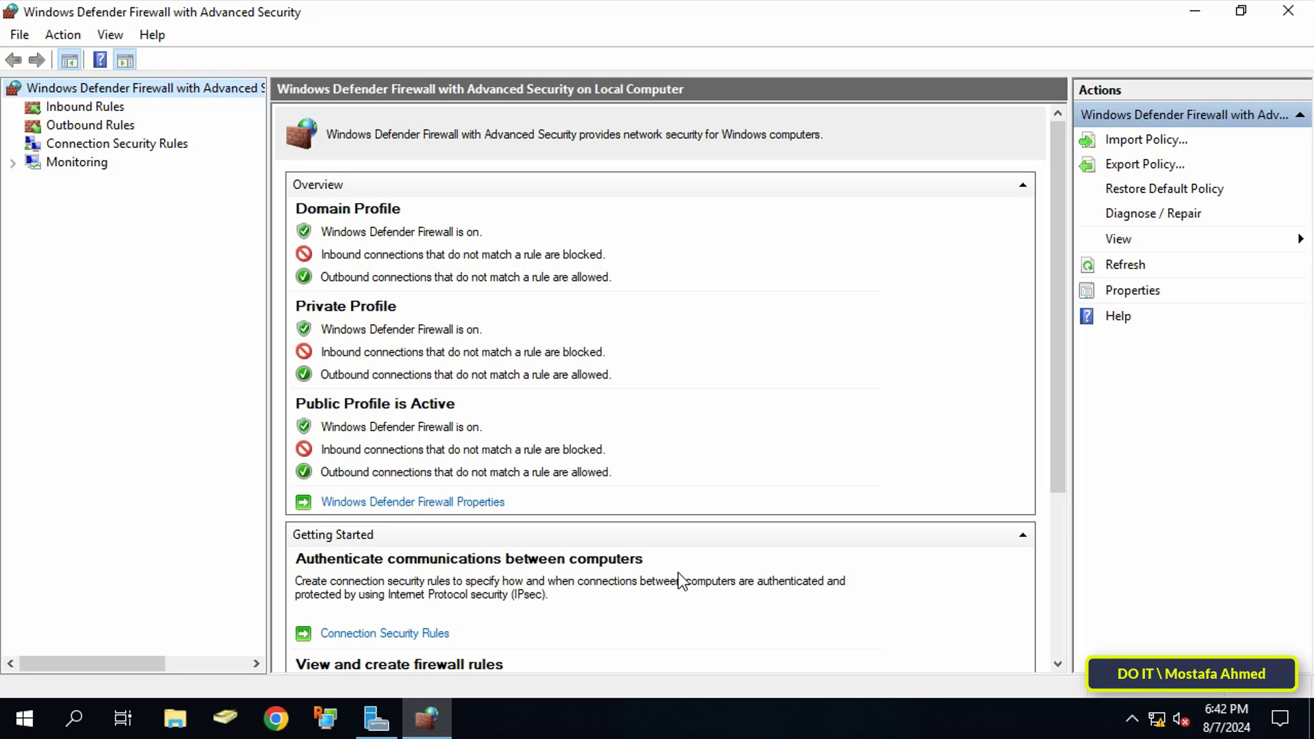
Minimize the console and browse from This PC to C:\Windows\System32\LogFiles\Firewall
click(1191, 10)
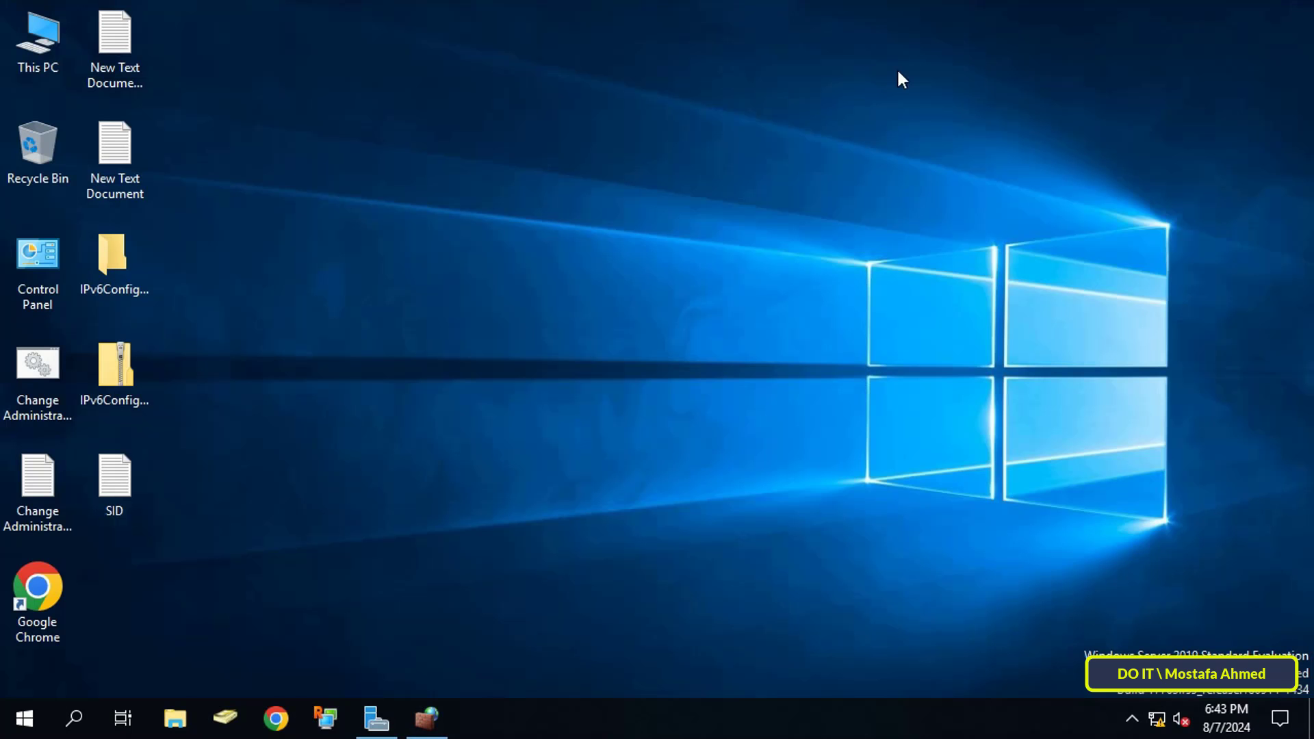
double_click(22, 40)
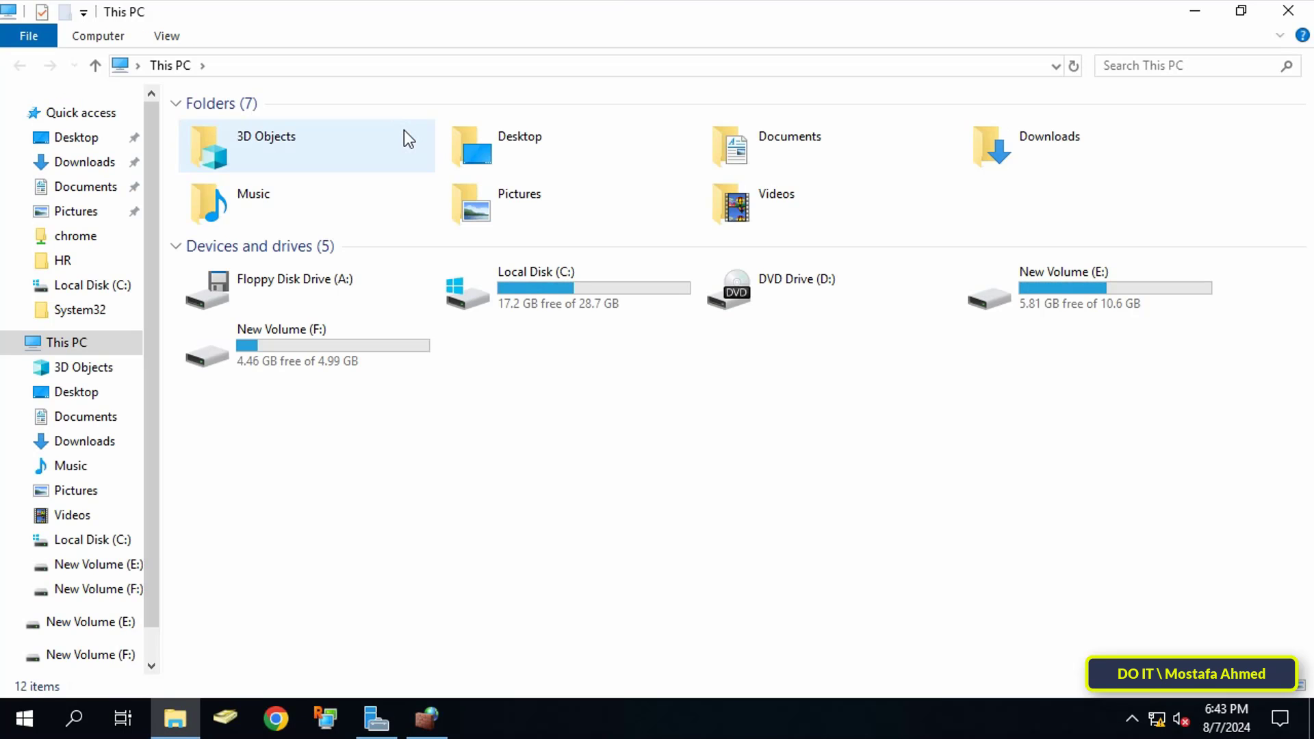
double_click(531, 282)
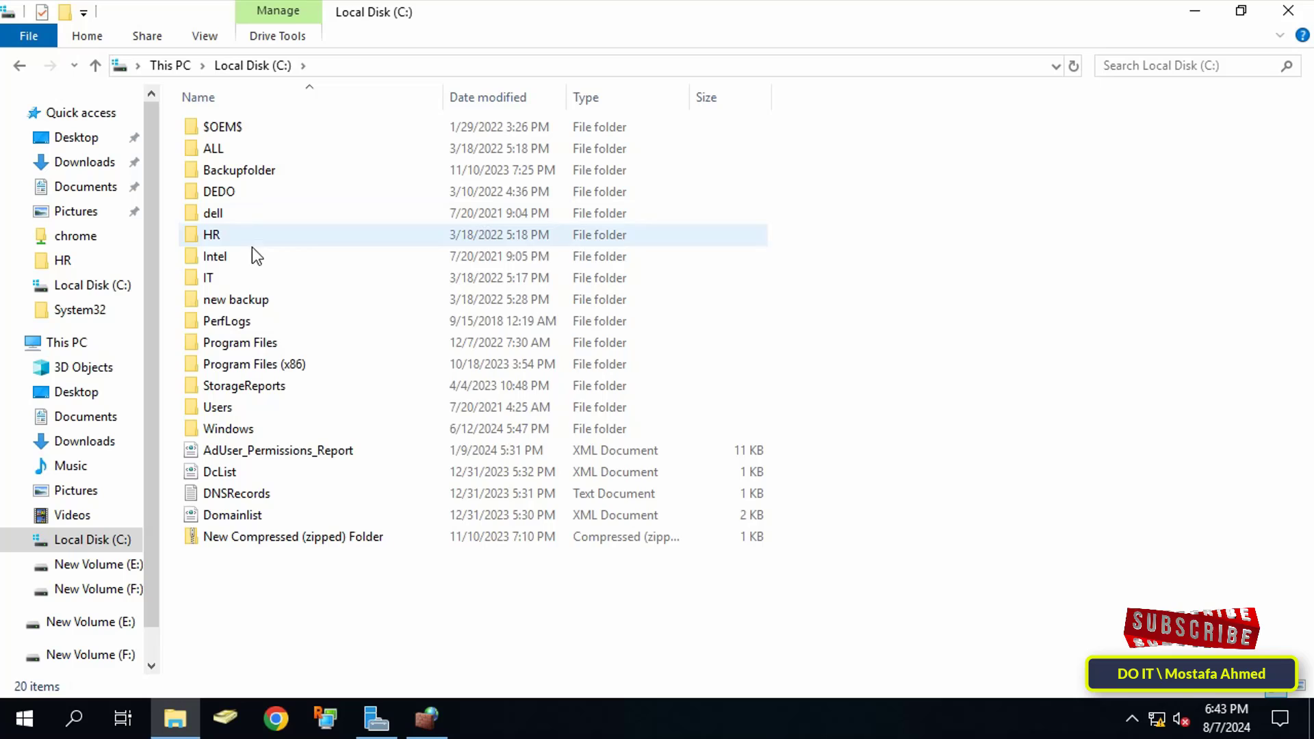
double_click(247, 428)
scroll(267, 503, down, 20)
click(228, 490)
double_click(266, 493)
scroll(269, 260, down, 20)
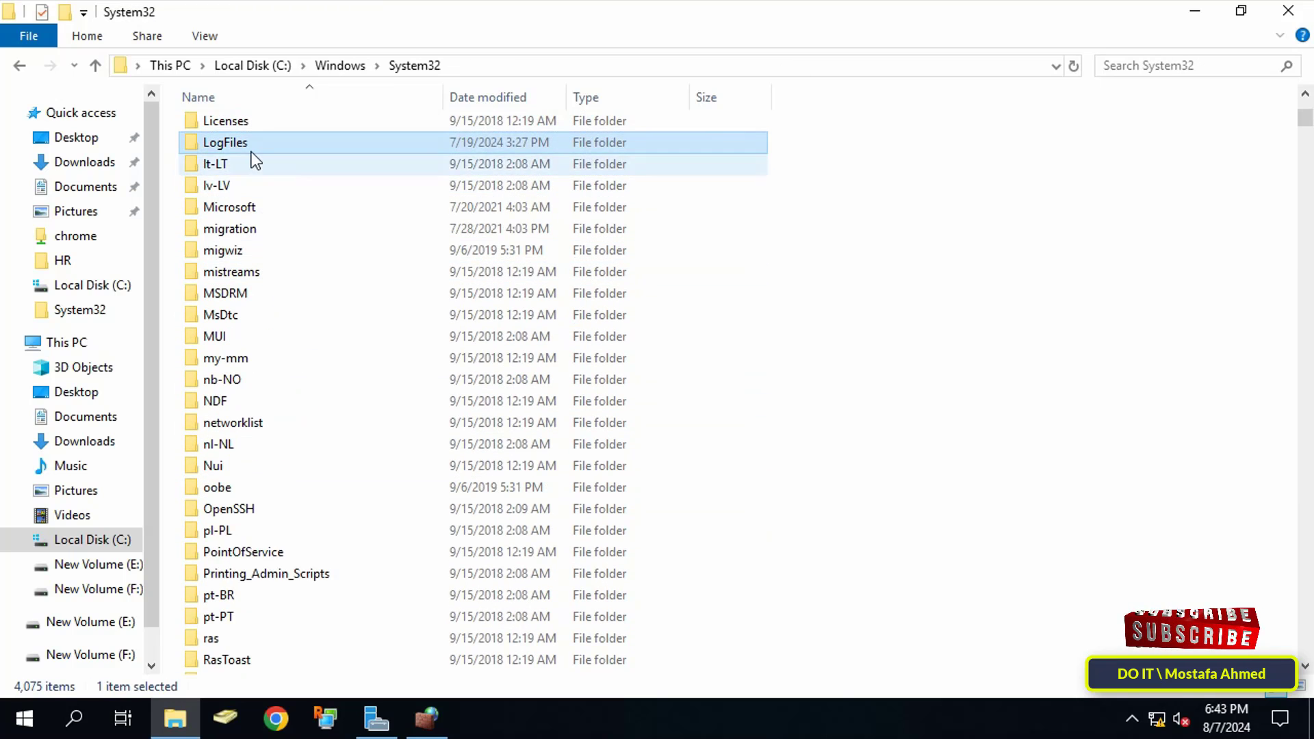
double_click(245, 141)
click(274, 154)
Open the pfirewall log in Notepad and run ping 192.168.1.10 from an administrator command prompt
double_click(274, 155)
double_click(269, 130)
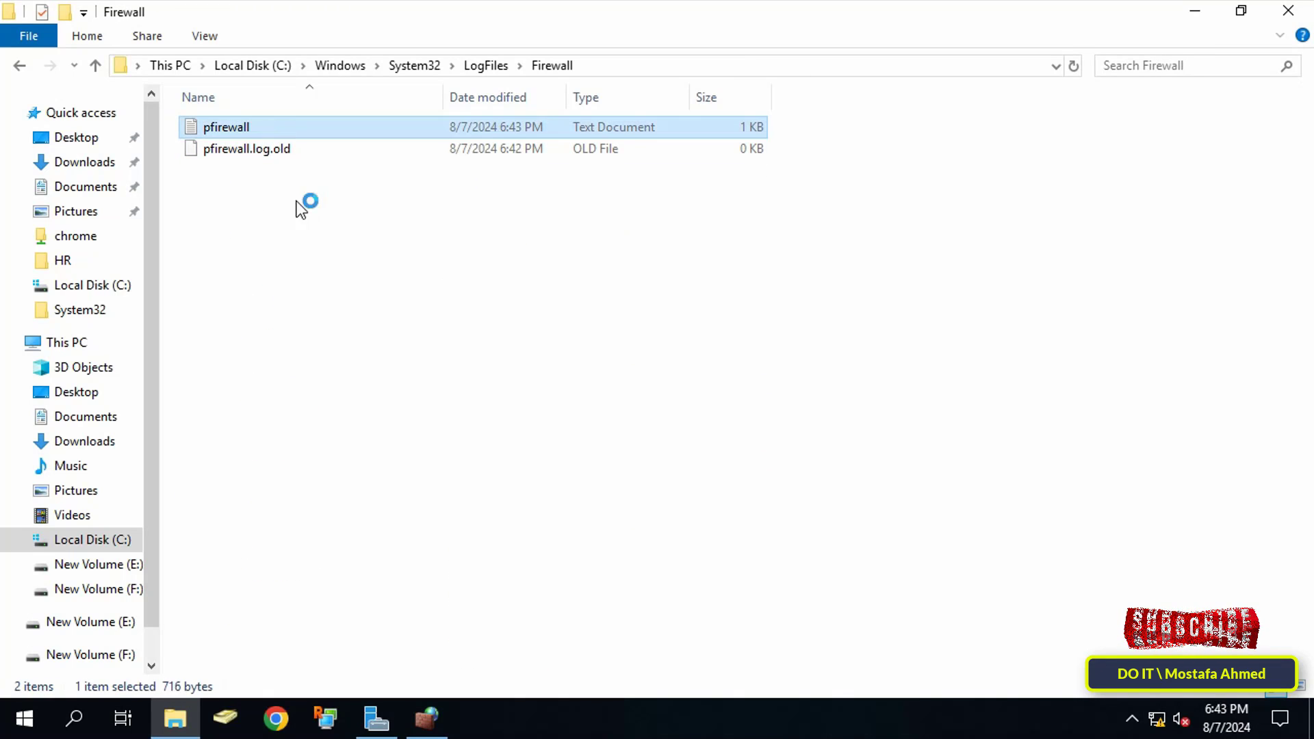
click(691, 188)
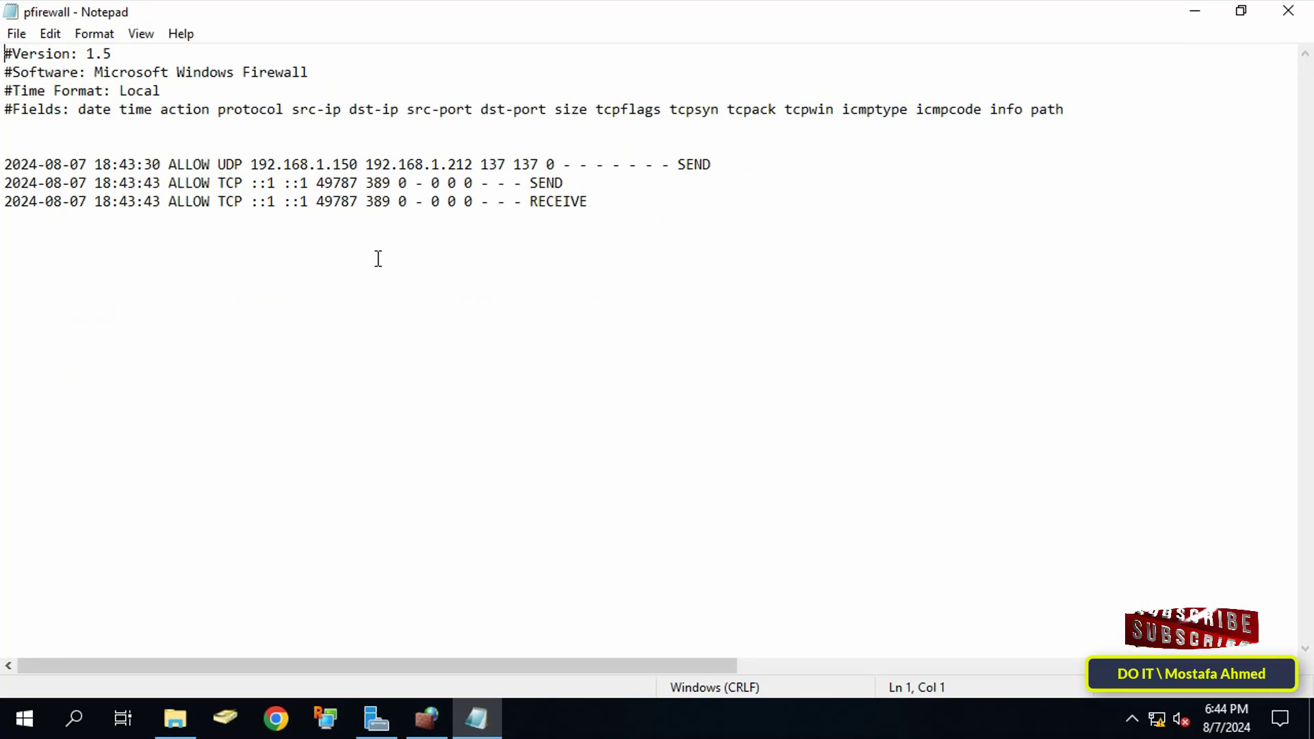
text(ping 192.168.1.10)
key(Return)
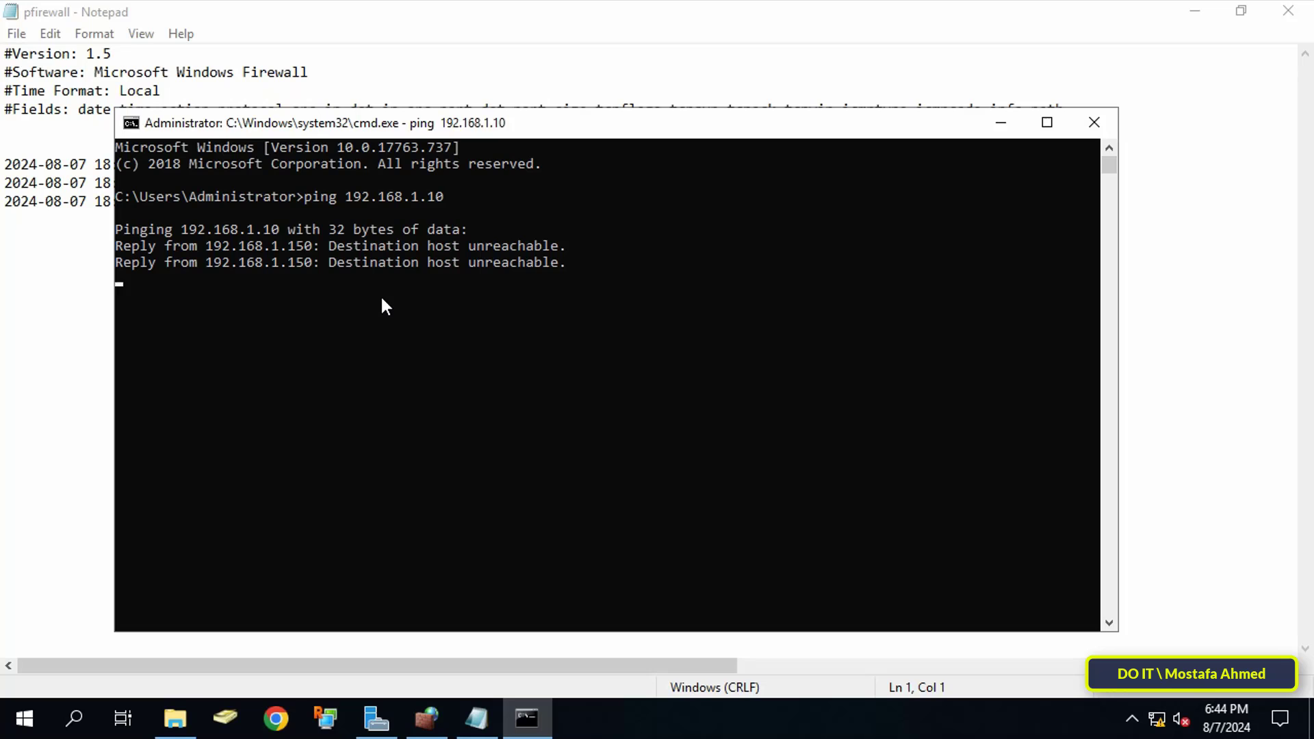
click(1093, 123)
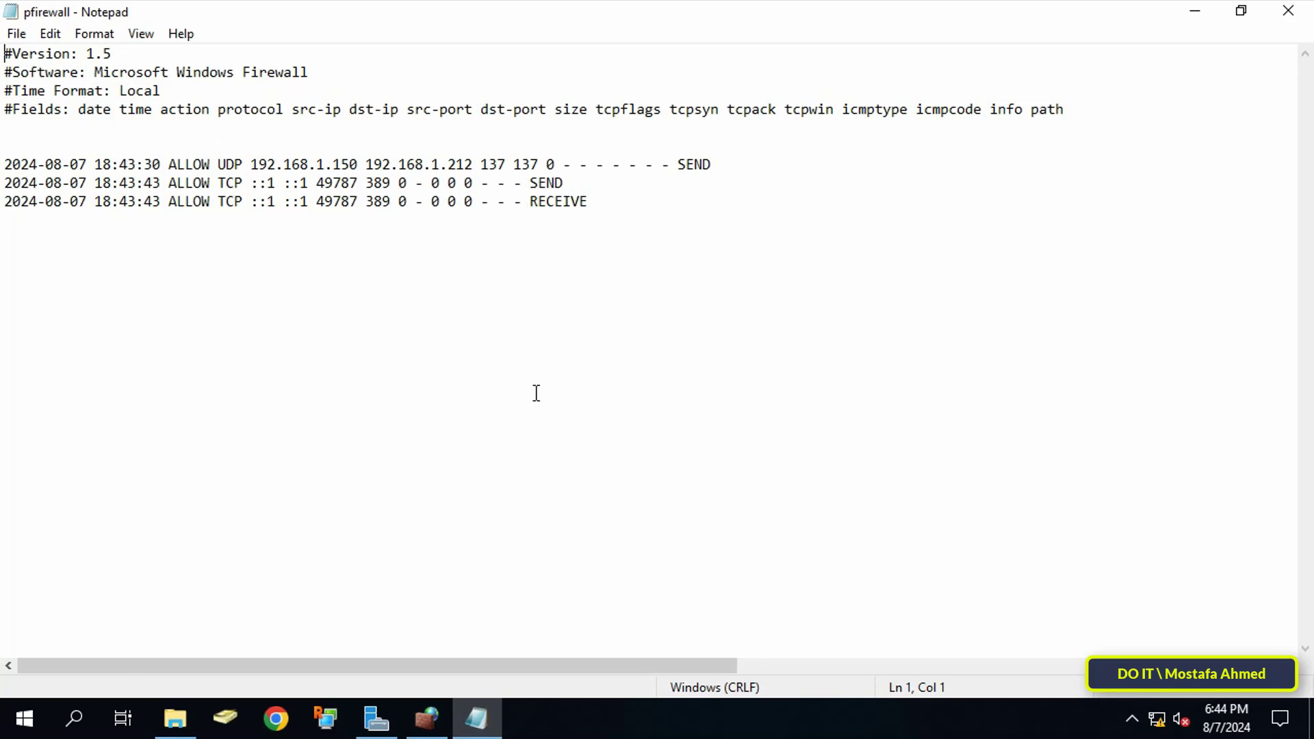
Attempt a Remote Desktop Connection to 192.1, dismiss the failure and close the window
click(73, 720)
text(remo)
click(311, 206)
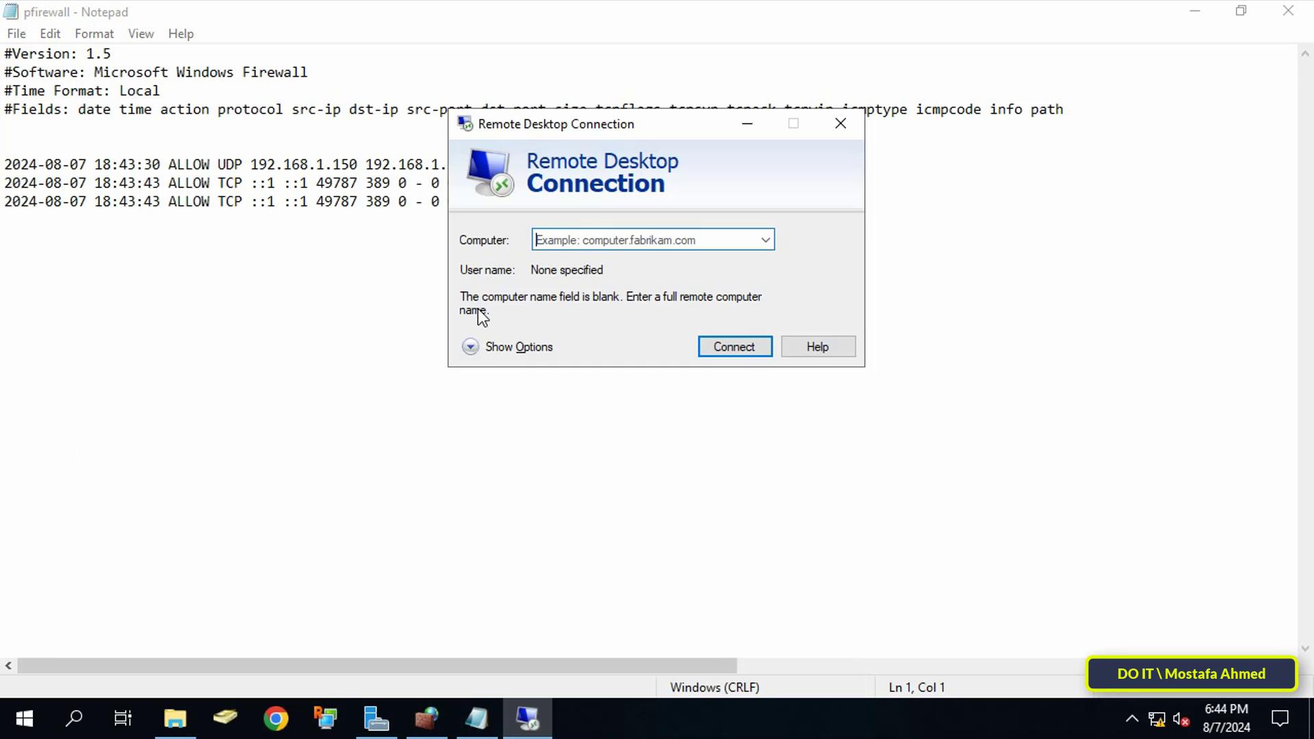
text(192.168.1.100)
key(Return)
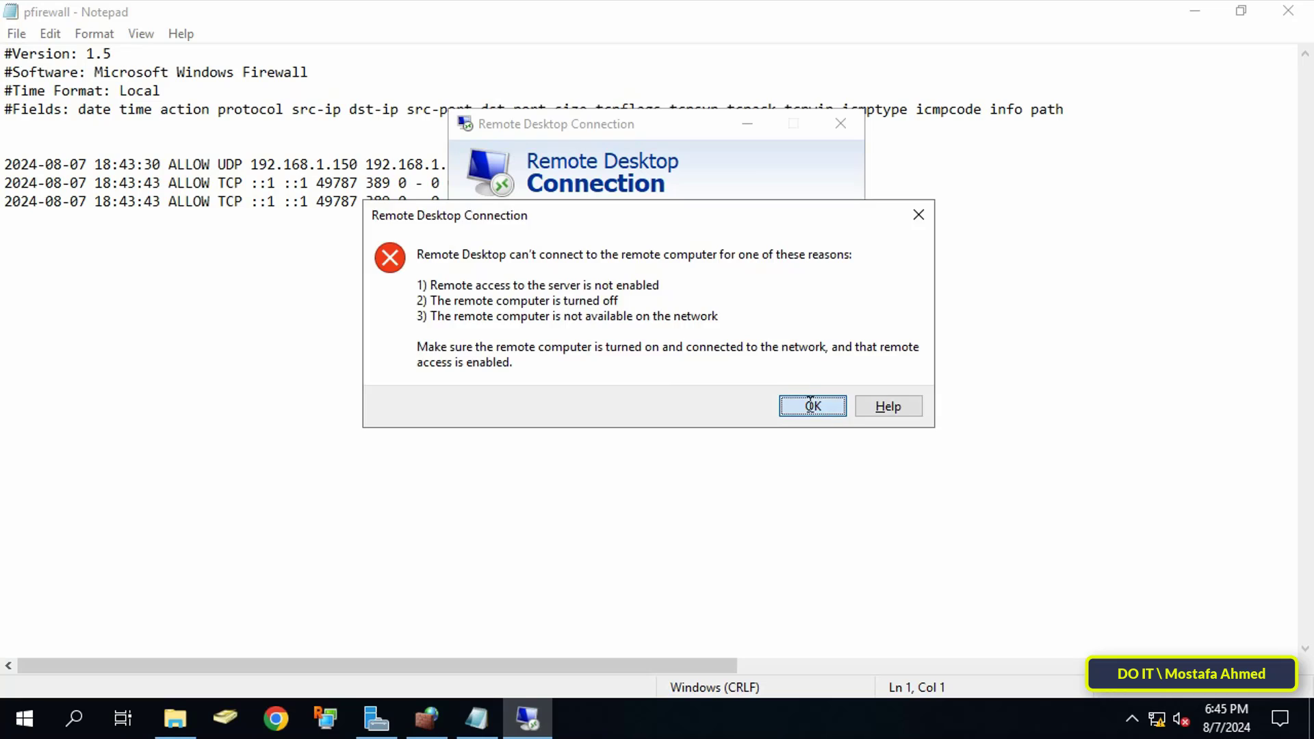
click(811, 404)
click(852, 130)
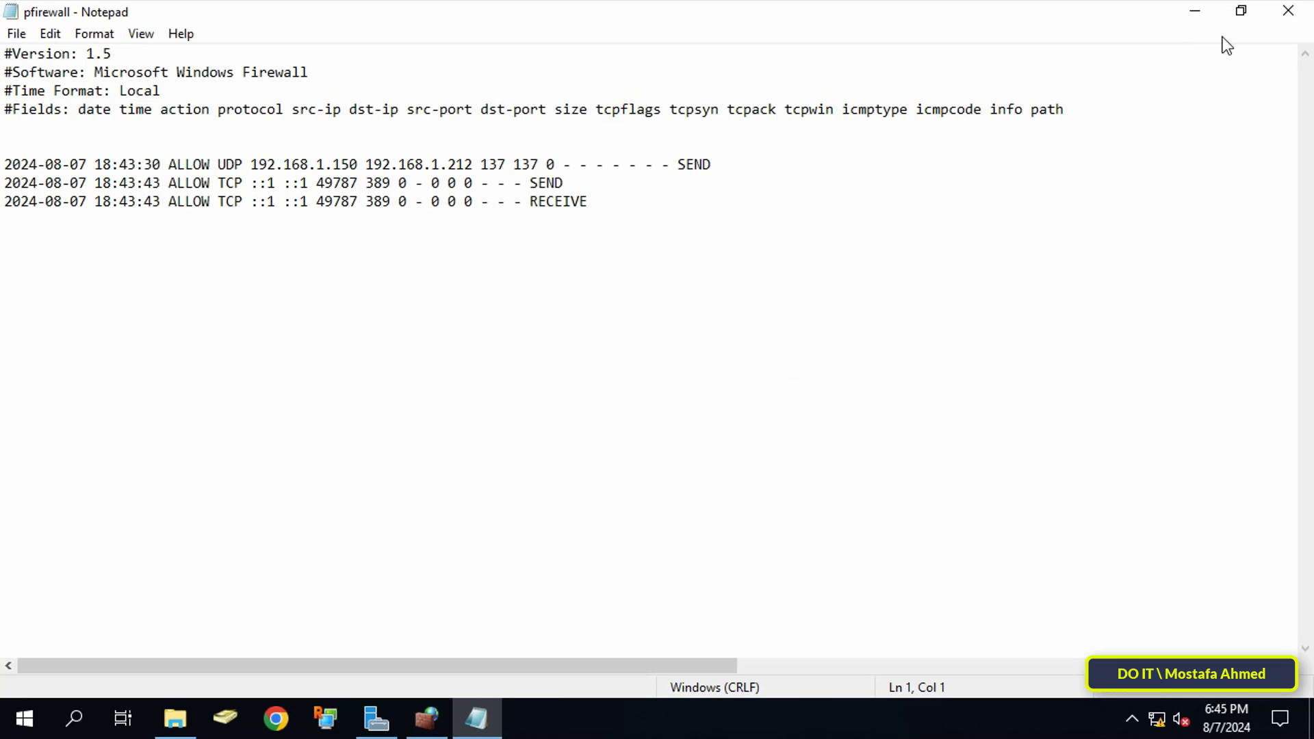
Close and reopen the pfirewall log, maximizing Notepad to show the new entries
click(1286, 11)
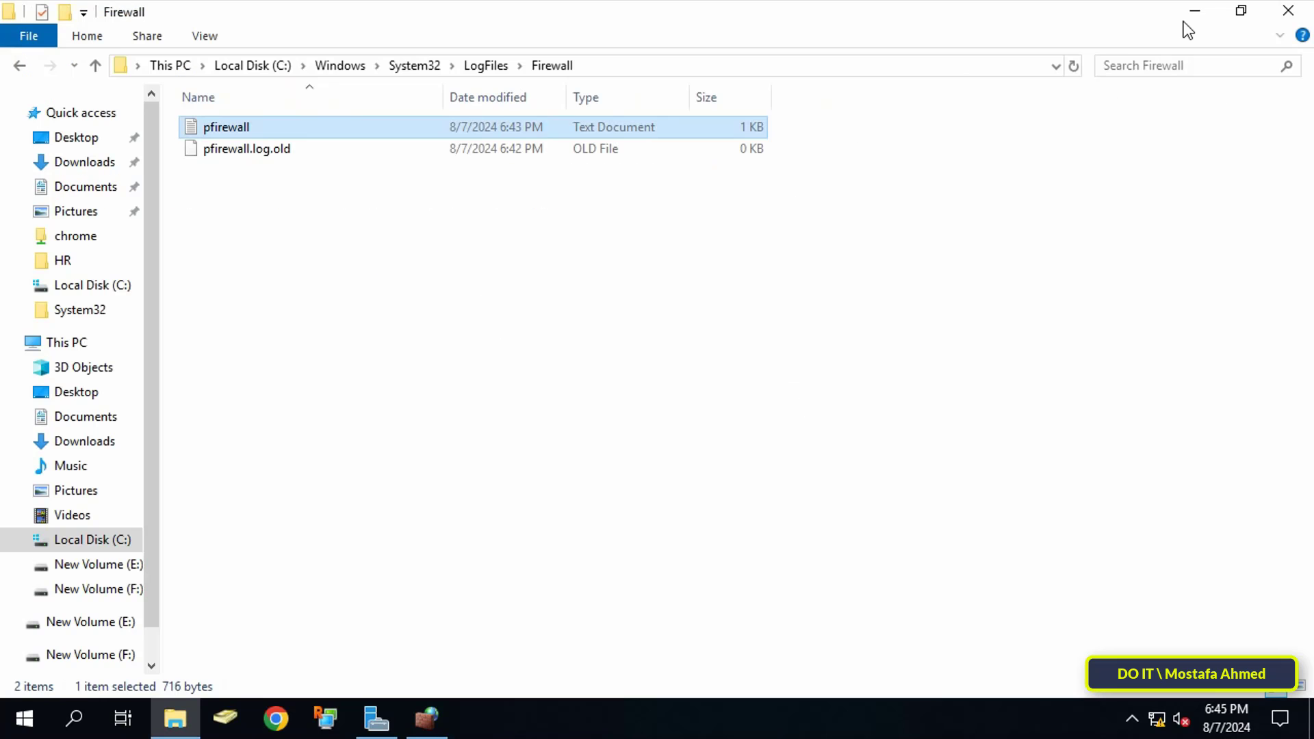
double_click(245, 129)
click(690, 187)
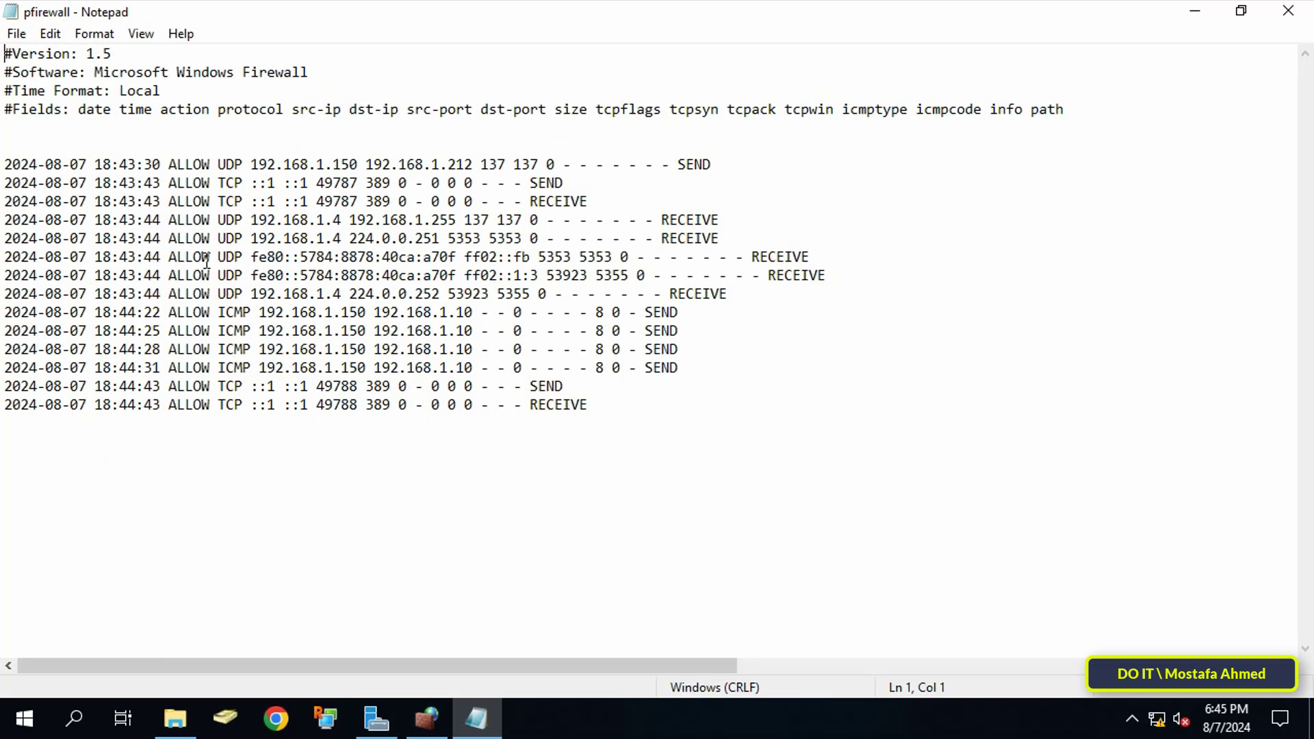
Highlight the first entry's date, time, action, protocol, source address, and destination address and port
drag(88, 164, 5, 168)
drag(99, 161, 138, 164)
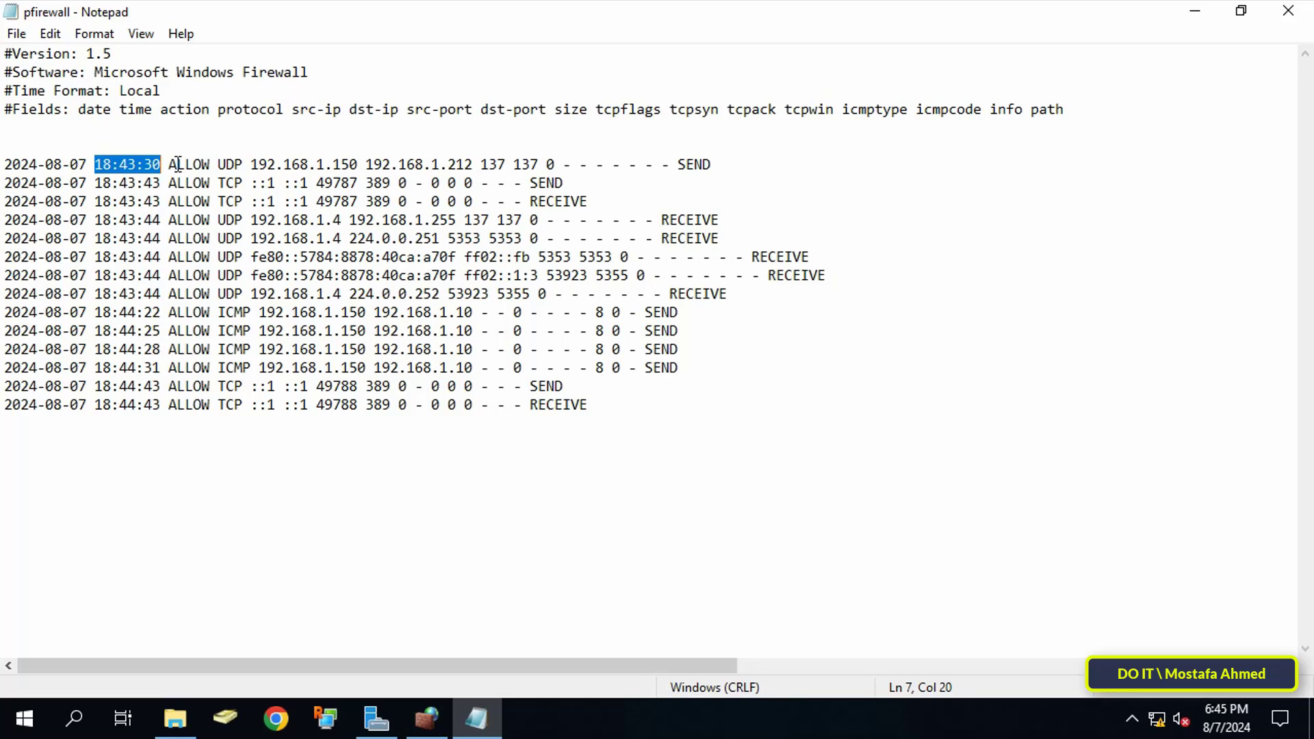
drag(176, 165, 336, 160)
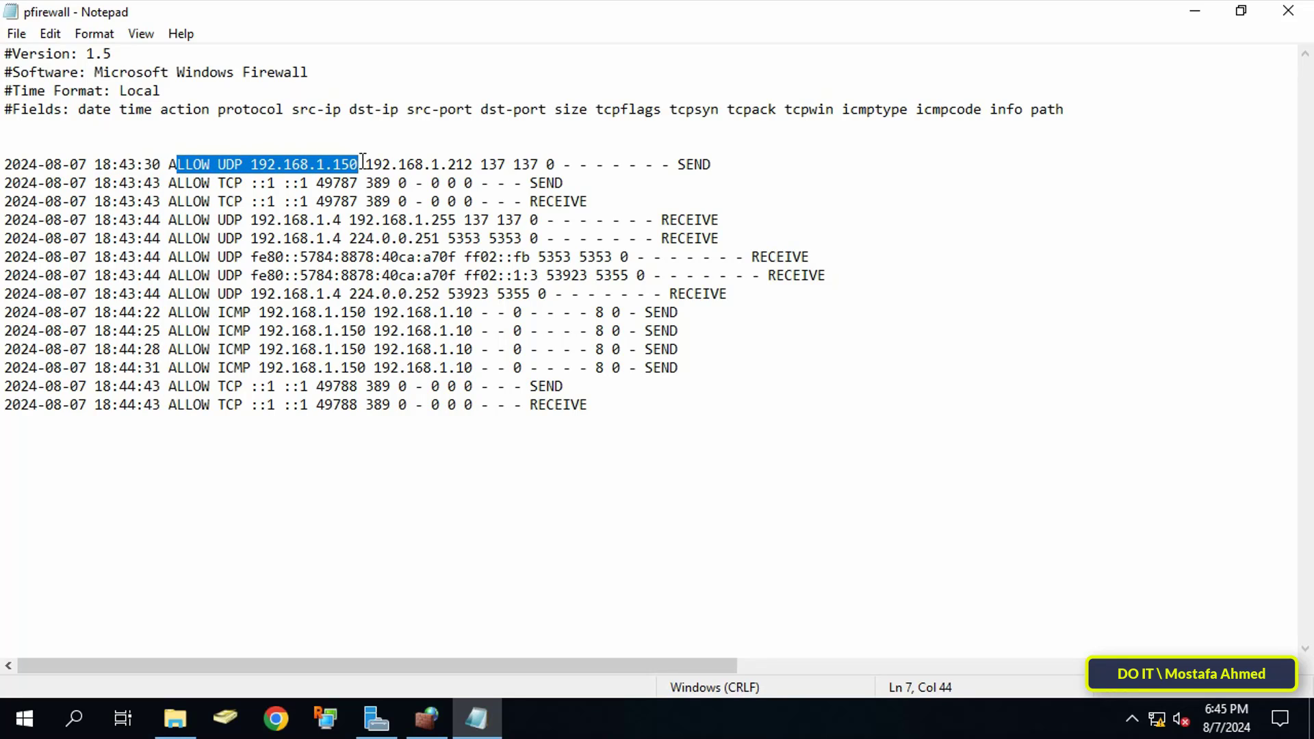
click(364, 163)
drag(365, 164, 507, 165)
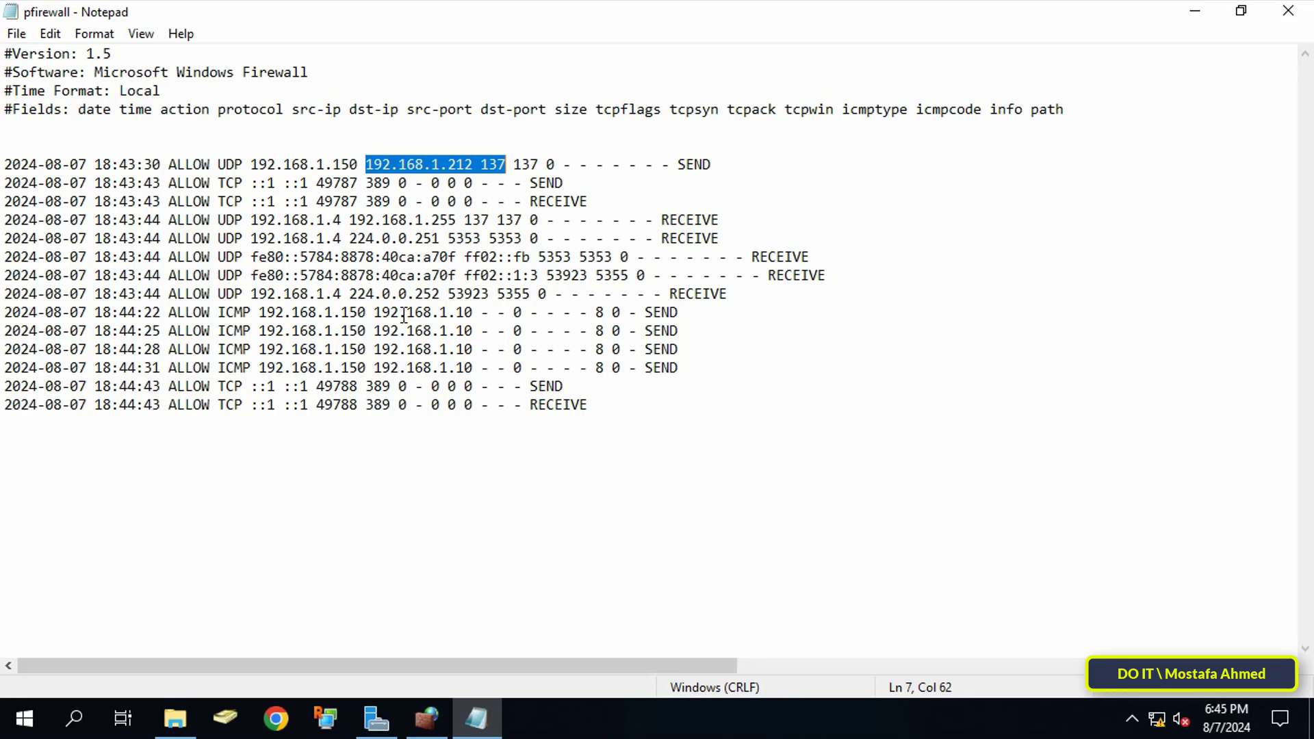
drag(3, 312, 691, 316)
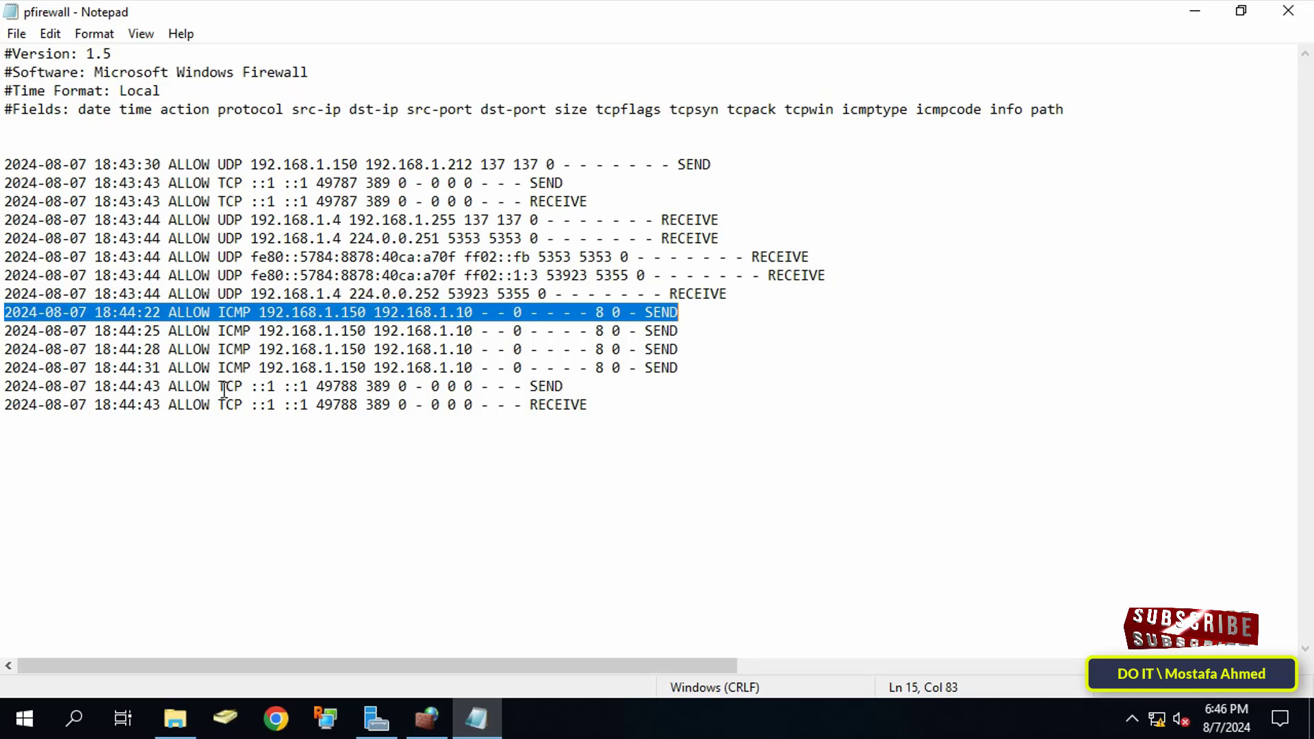
drag(218, 386, 247, 386)
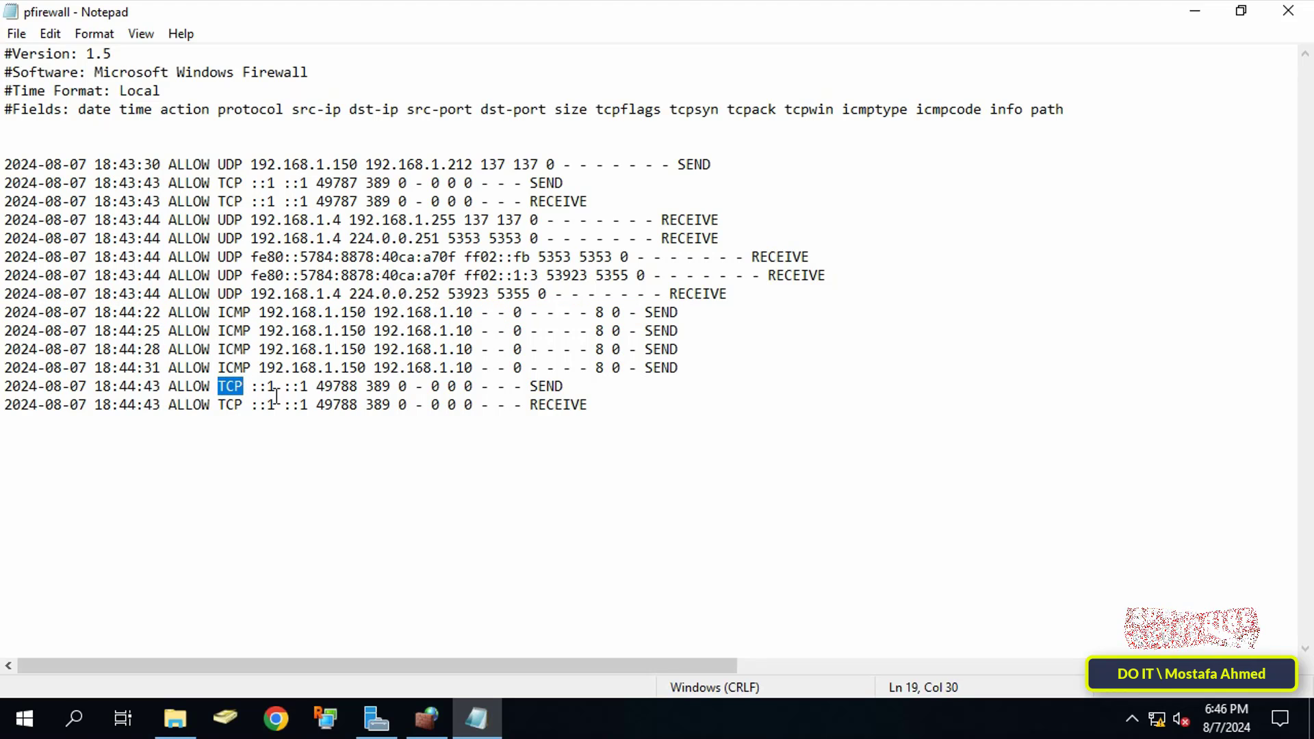
click(382, 457)
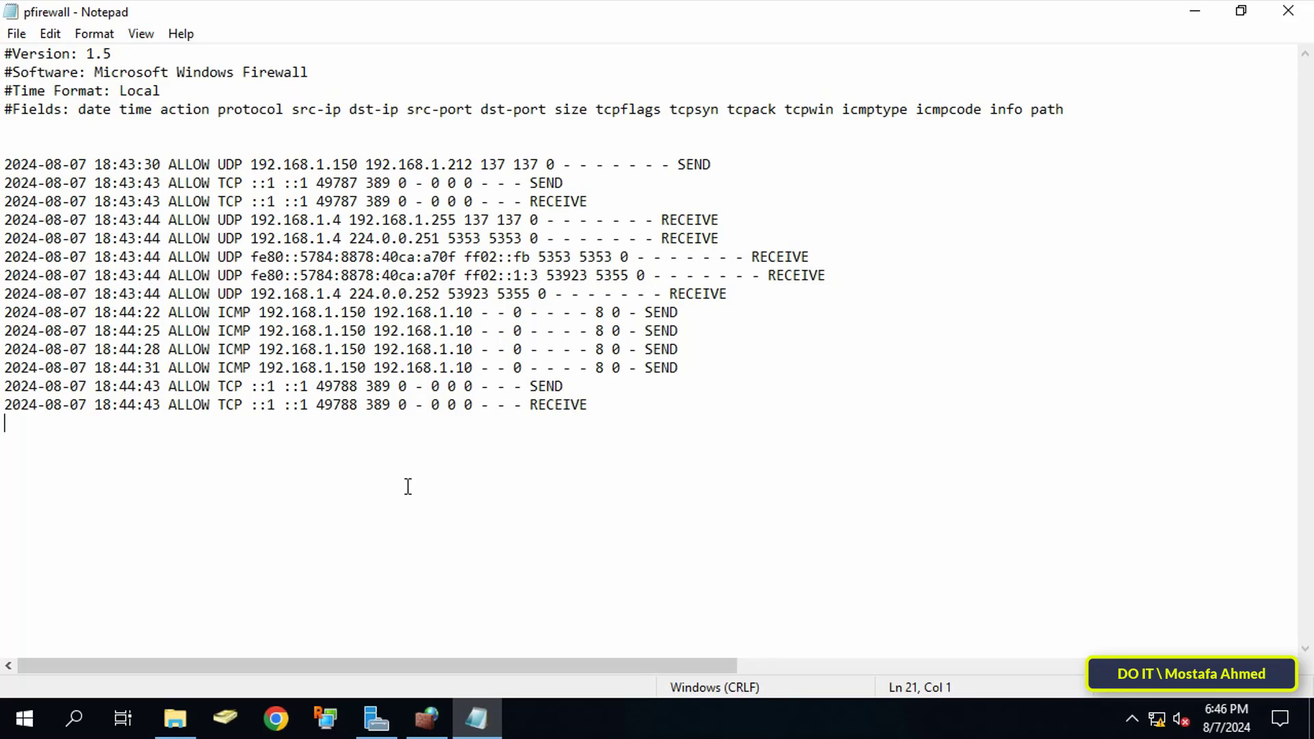